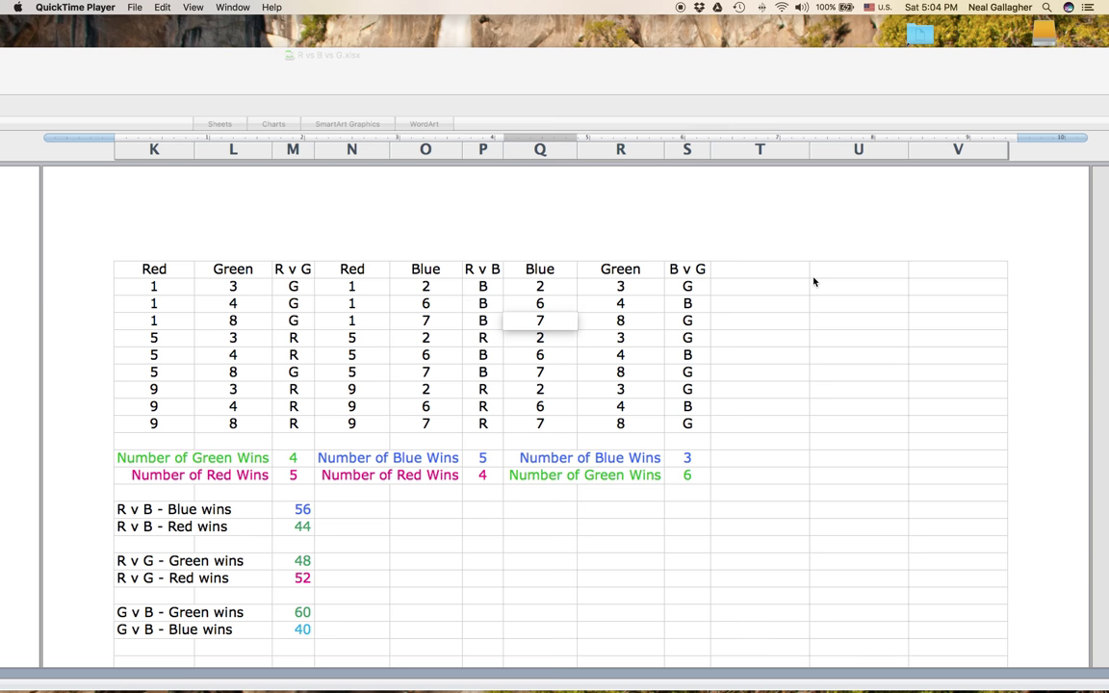
- Activate the workbook and select empty cell V5 so the win totals recalculate to 59/41, 57/43, 56/44
{"action": "left_click", "coordinate": [893, 216]}
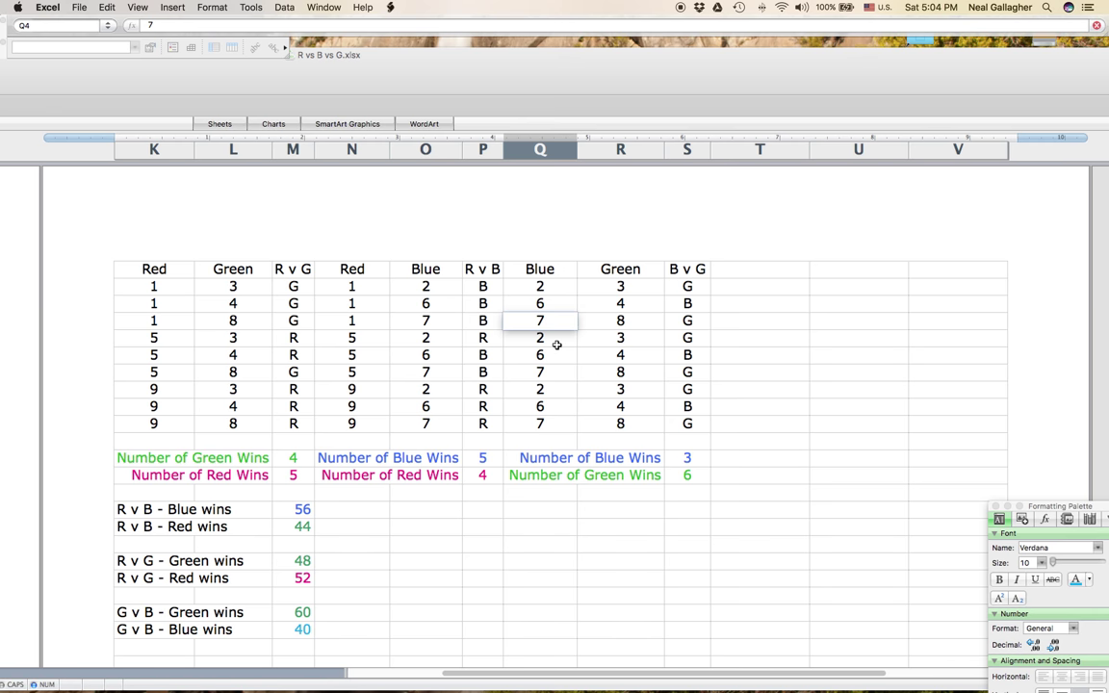
{"action": "left_click", "coordinate": [955, 339]}
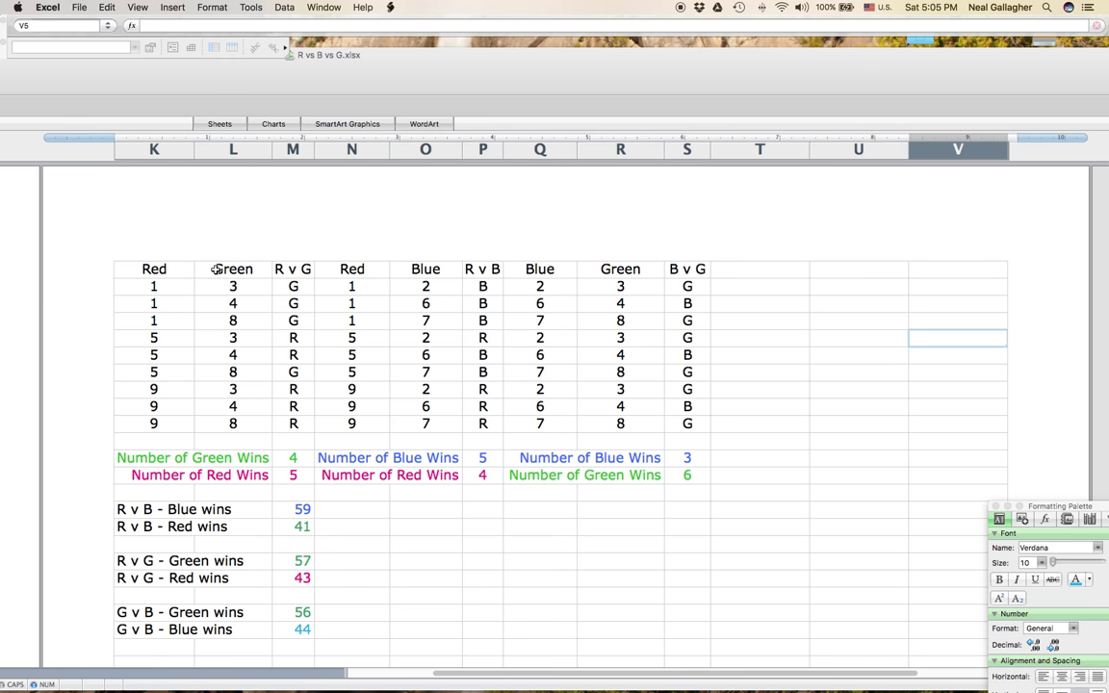
{"action": "left_click_drag", "start_coordinate": [280, 58], "coordinate": [579, 53]}
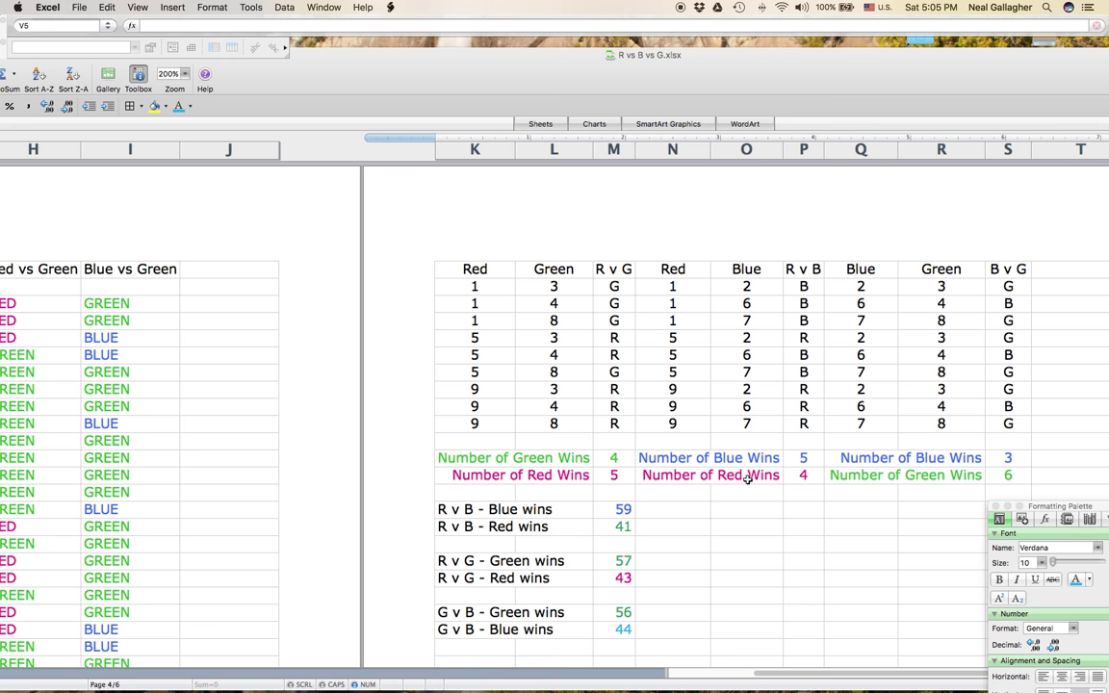
{"action": "left_click_drag", "start_coordinate": [885, 69], "coordinate": [768, 69]}
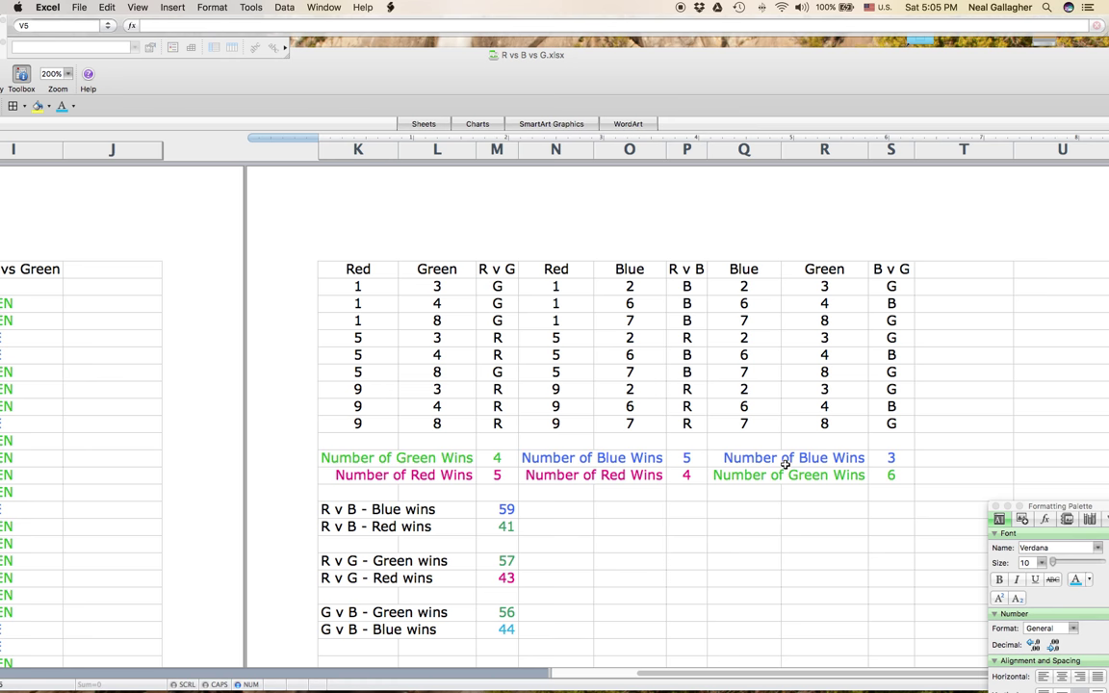
{"action": "left_click_drag", "start_coordinate": [675, 101], "coordinate": [731, 58]}
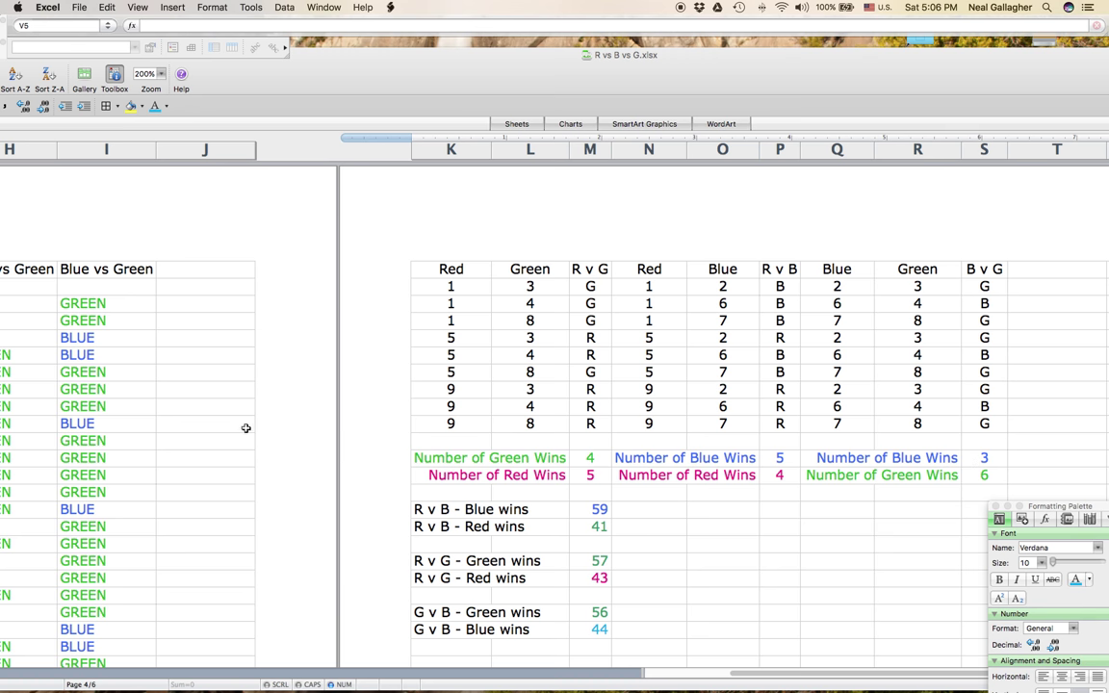
{"action": "left_click_drag", "start_coordinate": [323, 73], "coordinate": [292, 5]}
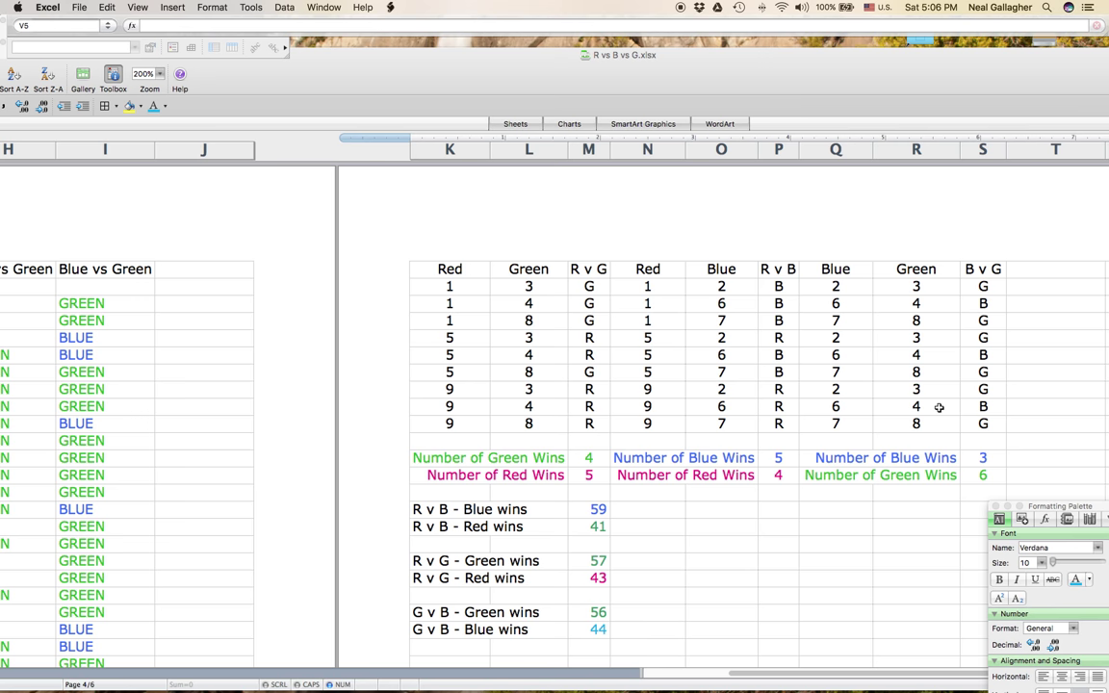
- Enter Blue die faces 2, 2 and 6 in cells Q3 to Q5
{"action": "left_click", "coordinate": [844, 288]}
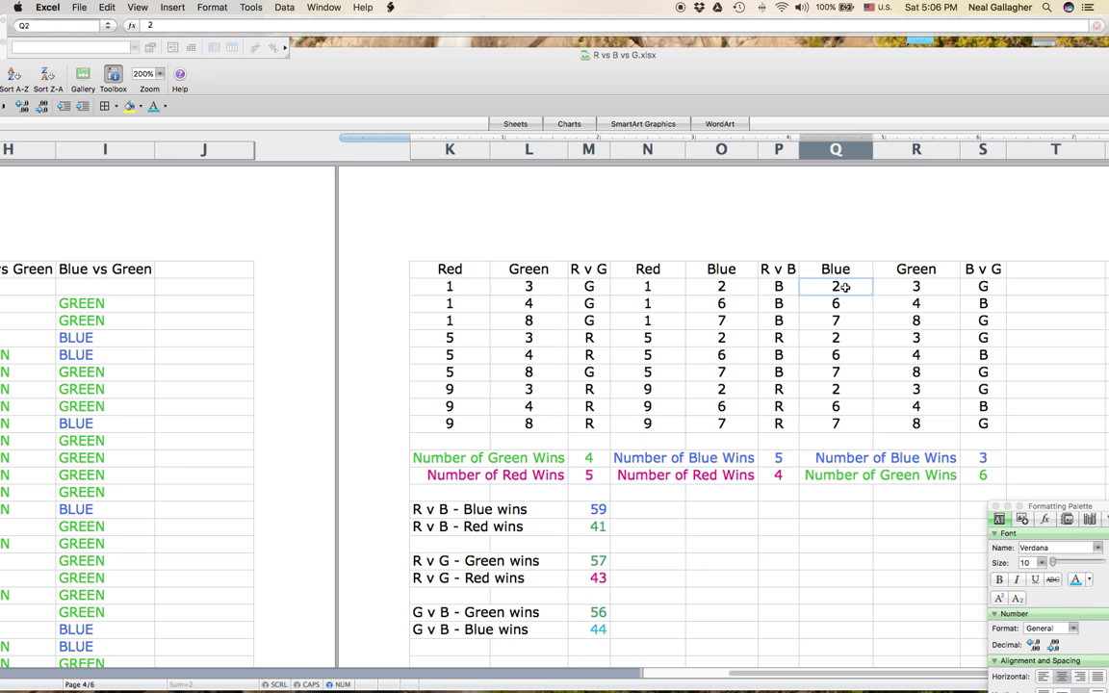
{"action": "left_click", "coordinate": [846, 305]}
{"action": "type", "text": "2"}
{"action": "left_click", "coordinate": [852, 320]}
{"action": "type", "text": "2"}
{"action": "left_click", "coordinate": [852, 338]}
{"action": "type", "text": "6"}
{"action": "left_click", "coordinate": [855, 356]}
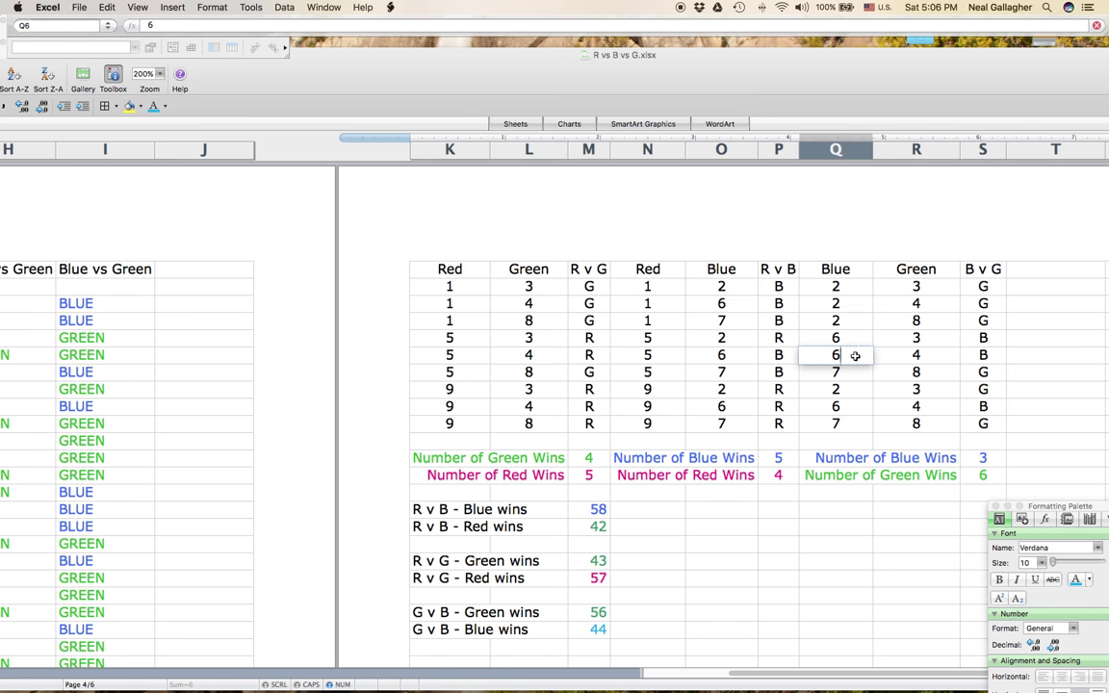
- Enter Blue die faces 6, 7 and 7 in cells Q7 to Q9
{"action": "left_click", "coordinate": [860, 373]}
{"action": "type", "text": "6"}
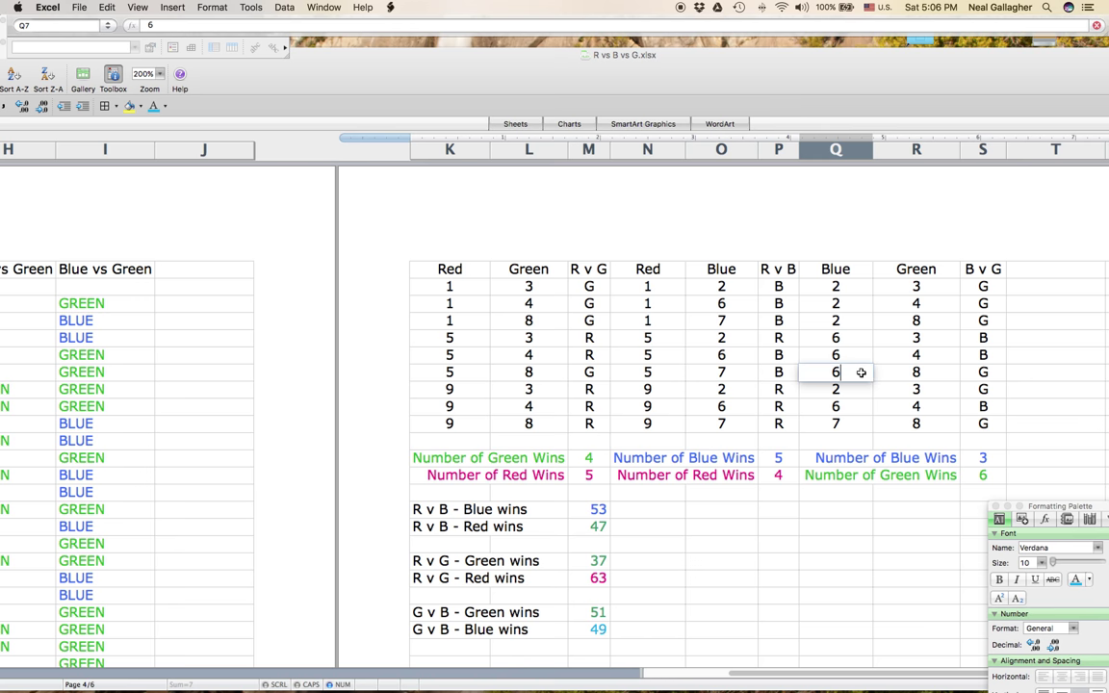
{"action": "left_click", "coordinate": [859, 390]}
{"action": "type", "text": "7"}
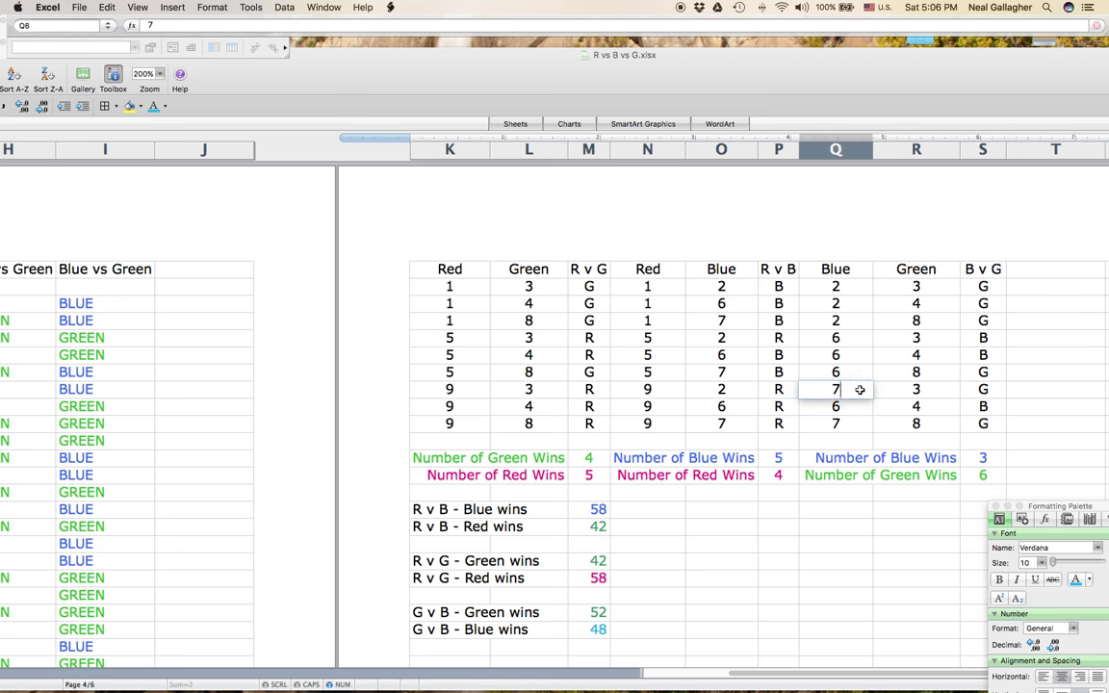
{"action": "left_click", "coordinate": [861, 407]}
{"action": "type", "text": "7"}
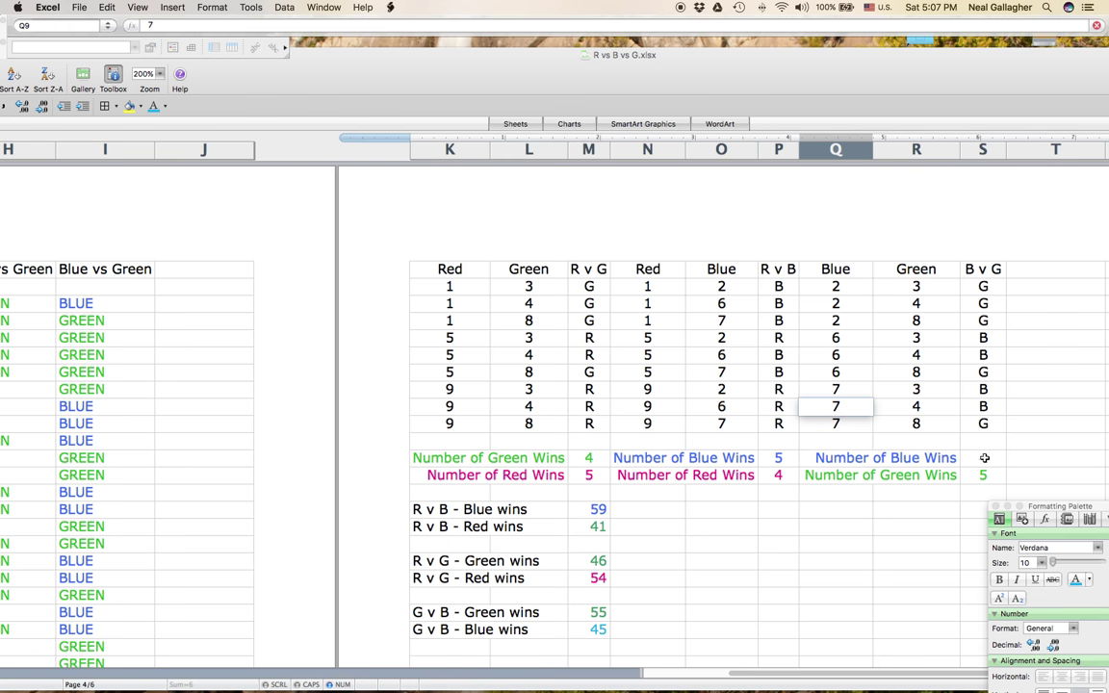
{"action": "left_click", "coordinate": [1063, 405]}
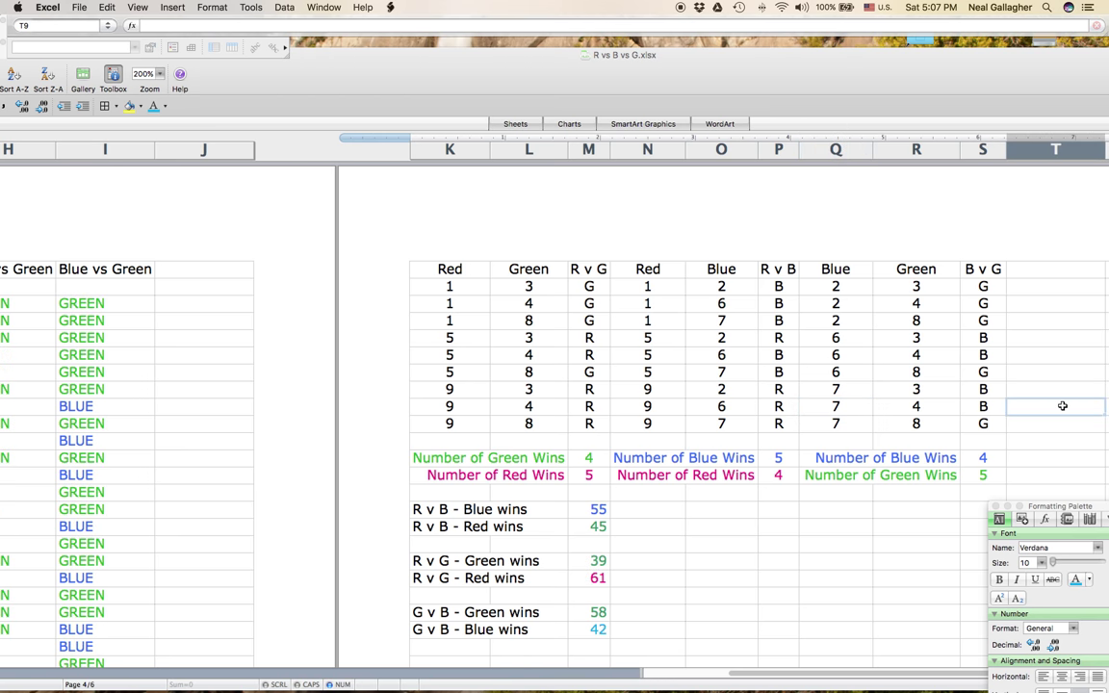
{"action": "left_click_drag", "start_coordinate": [726, 78], "coordinate": [1108, 78]}
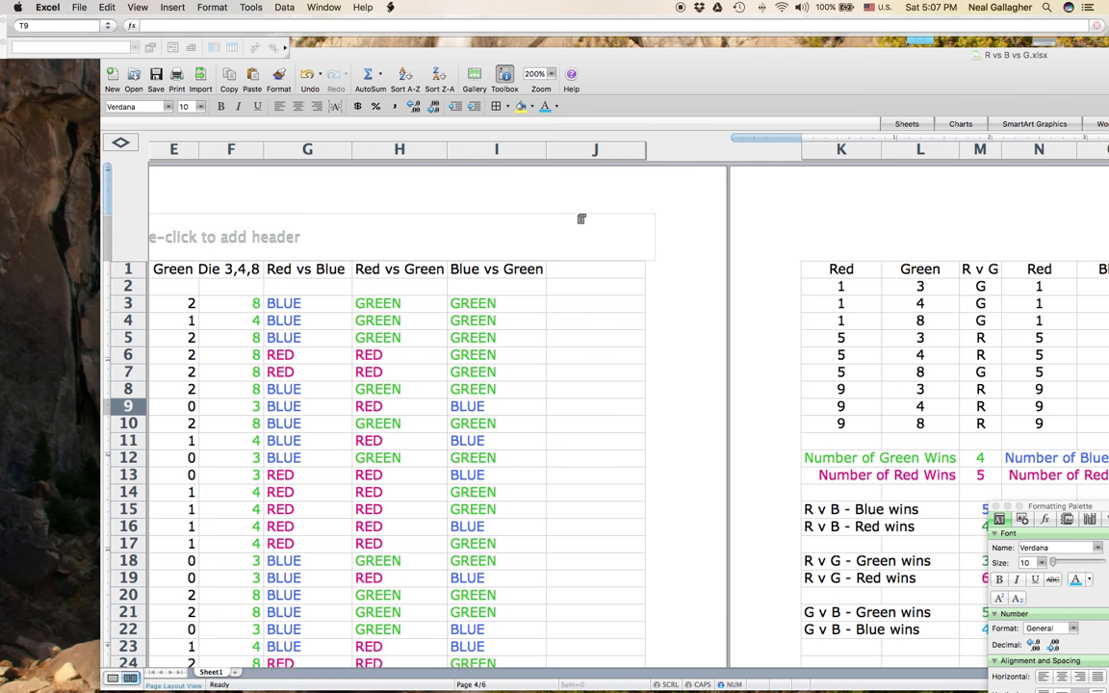
- Scroll the sheet horizontally to show the Blue and Green roll columns and winner columns
{"action": "scroll", "coordinate": [581, 219], "scroll_direction": "left", "scroll_amount": 10}
{"action": "scroll", "coordinate": [581, 218], "scroll_direction": "right", "scroll_amount": 5}
{"action": "scroll", "coordinate": [577, 219], "scroll_direction": "left", "scroll_amount": 3}
{"action": "scroll", "coordinate": [577, 218], "scroll_direction": "left", "scroll_amount": 2}
{"action": "scroll", "coordinate": [577, 218], "scroll_direction": "right", "scroll_amount": 4}
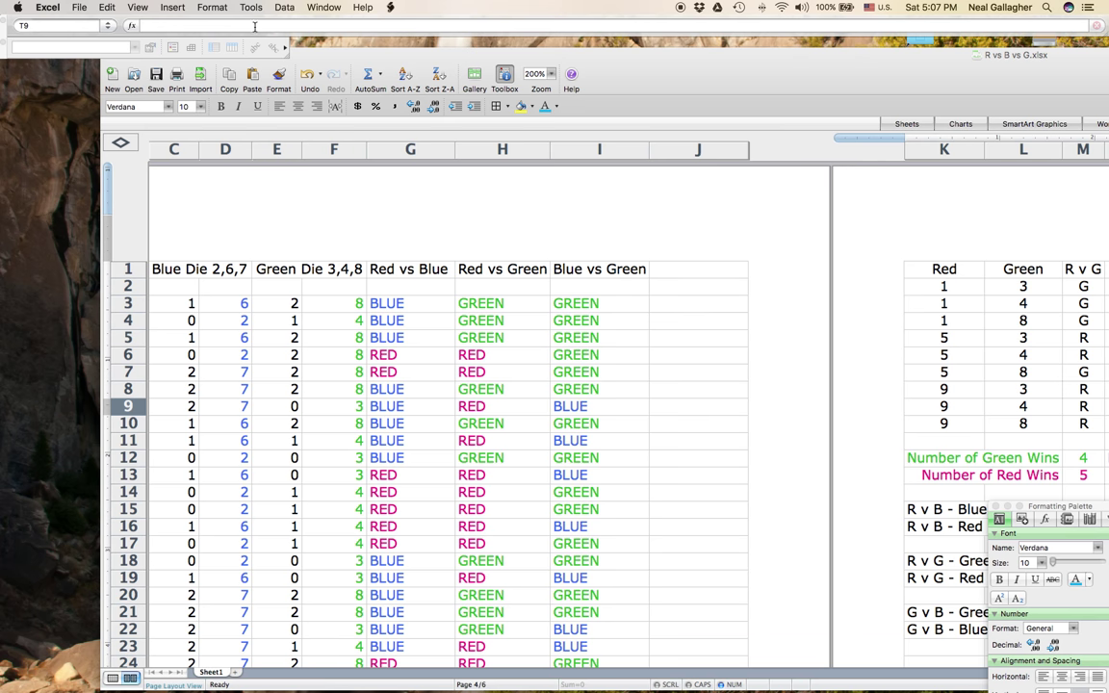
{"action": "left_click", "coordinate": [213, 8]}
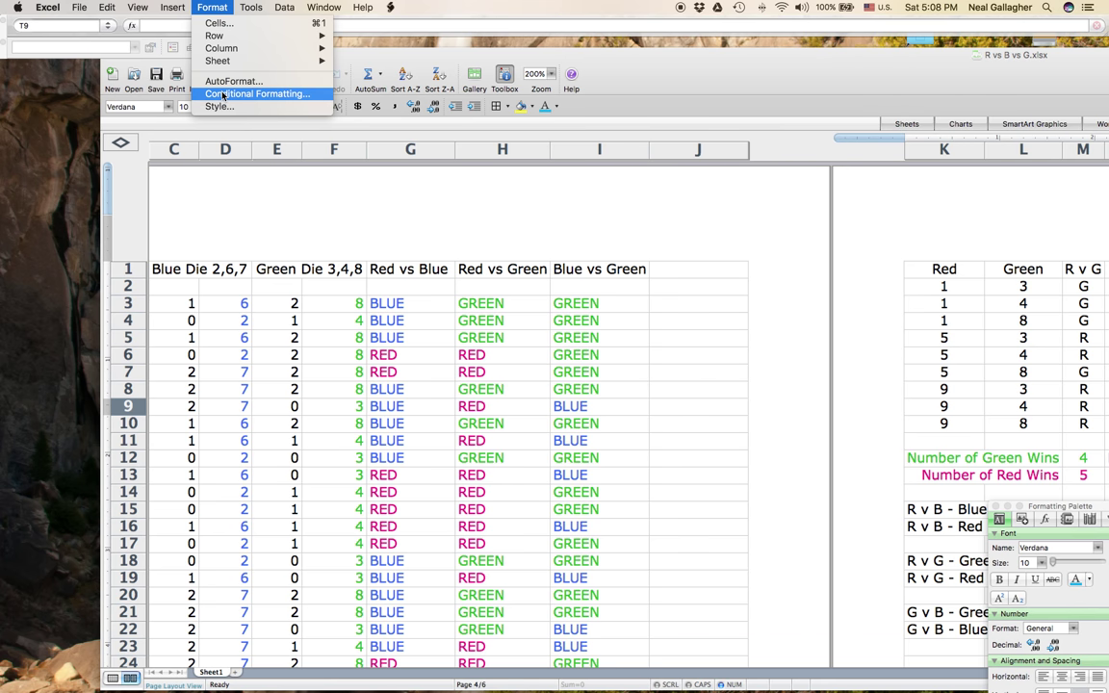
- Select the Red vs Blue winner cell G3 and open its Conditional Formatting rules
{"action": "mouse_move", "coordinate": [312, 7]}
{"action": "mouse_move", "coordinate": [185, 12]}
{"action": "left_click", "coordinate": [438, 302]}
{"action": "right_click", "coordinate": [438, 302]}
{"action": "left_click", "coordinate": [418, 306]}
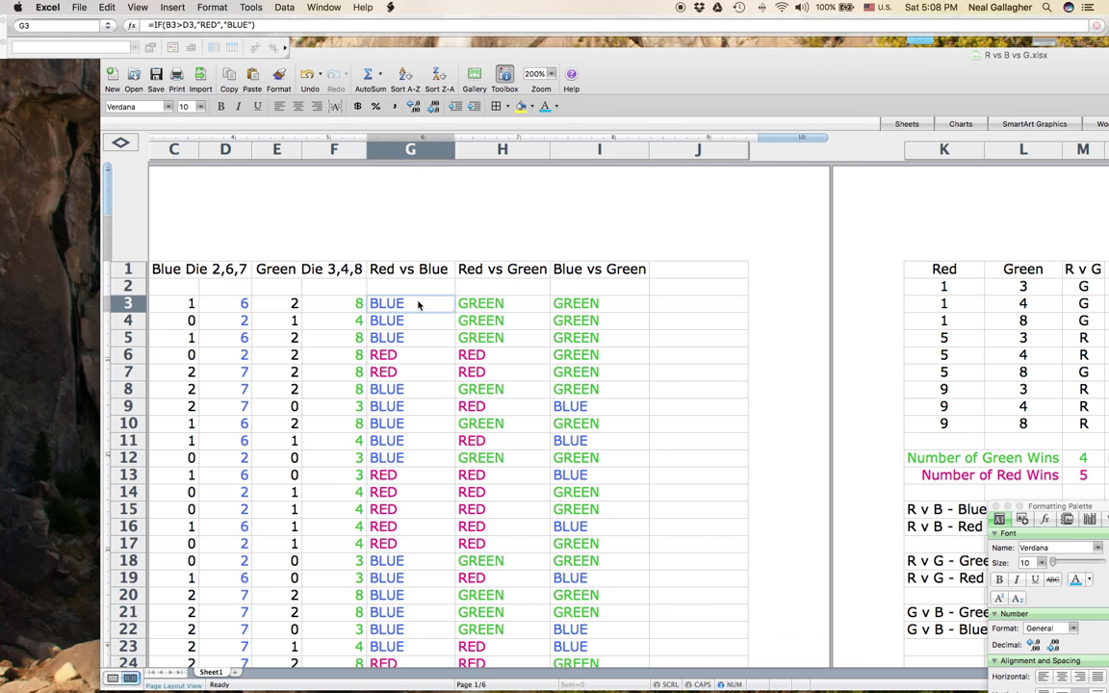
{"action": "right_click", "coordinate": [418, 301]}
{"action": "left_click", "coordinate": [664, 184]}
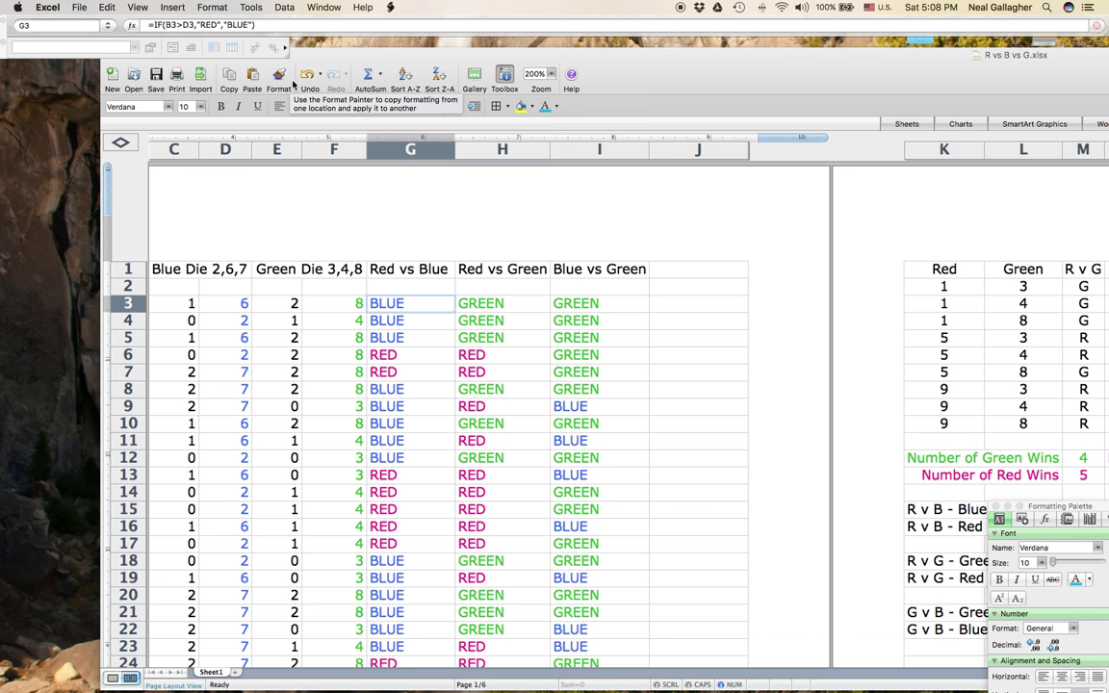
{"action": "left_click", "coordinate": [202, 10]}
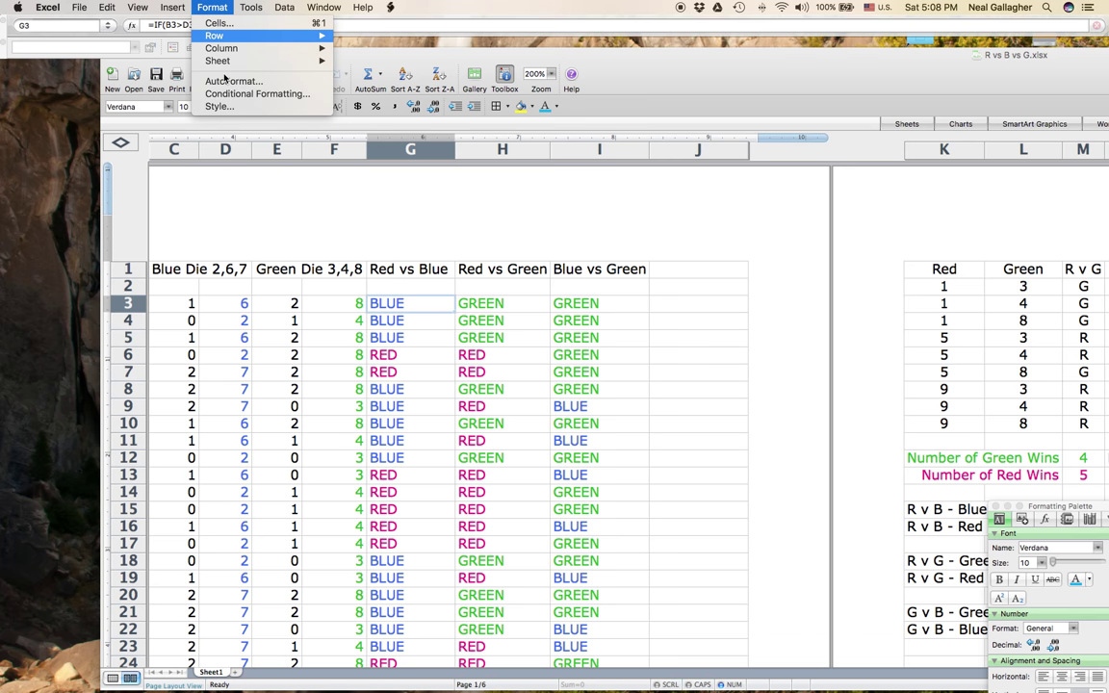
{"action": "left_click", "coordinate": [249, 99]}
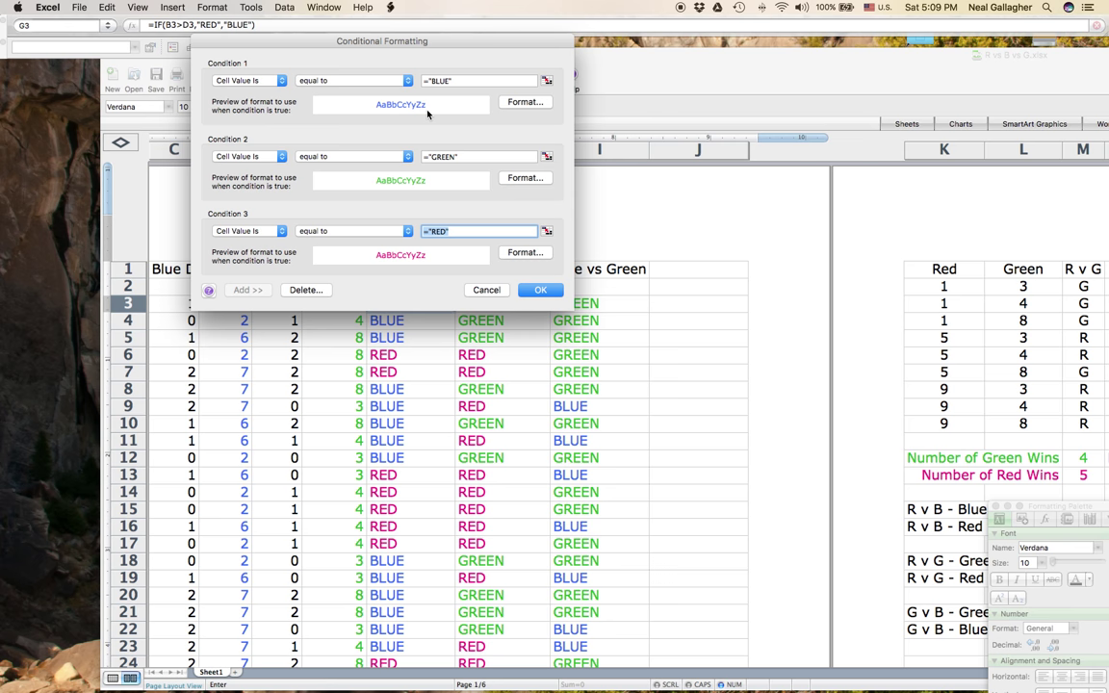
- Review the BLUE condition's font colour, then check the GREEN condition's rule type
{"action": "left_click", "coordinate": [523, 103]}
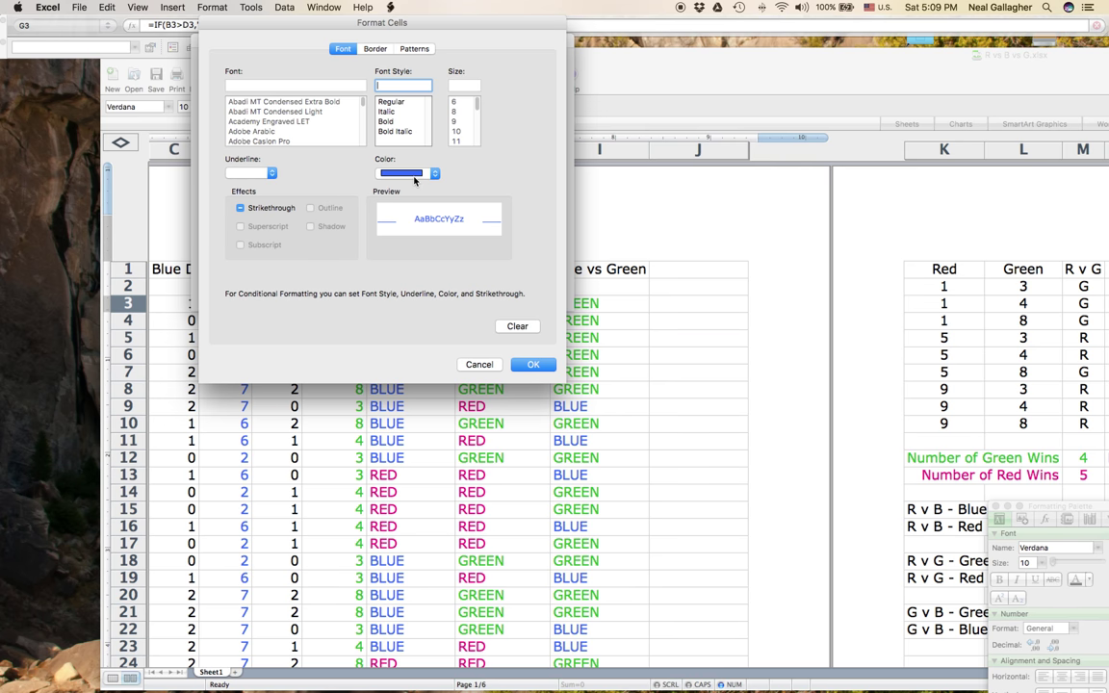
{"action": "left_click", "coordinate": [480, 364]}
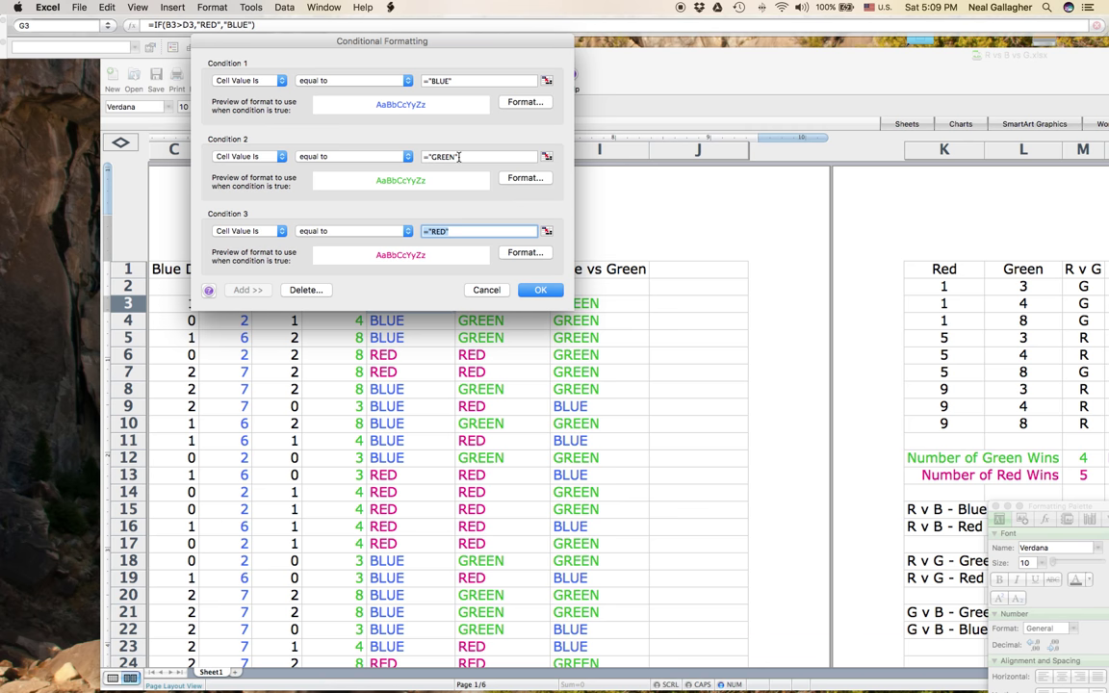
{"action": "left_click", "coordinate": [282, 157]}
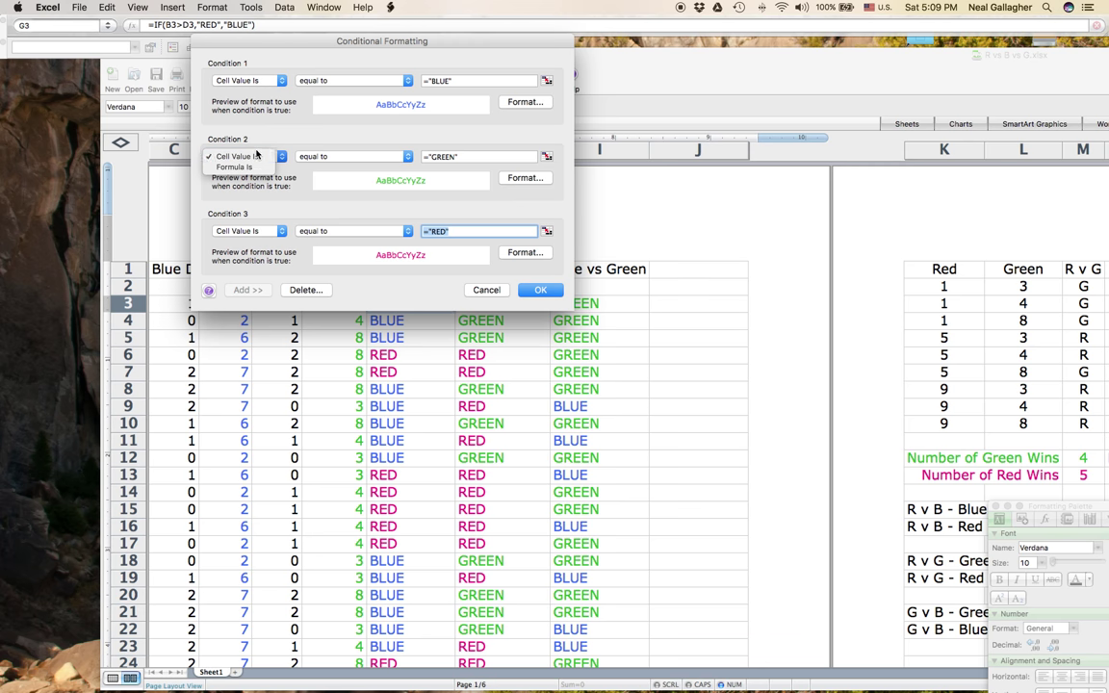
- Keep the GREEN rule as Cell Value Is equal to with green font, then apply all rules
{"action": "left_click", "coordinate": [254, 157]}
{"action": "left_click", "coordinate": [327, 157]}
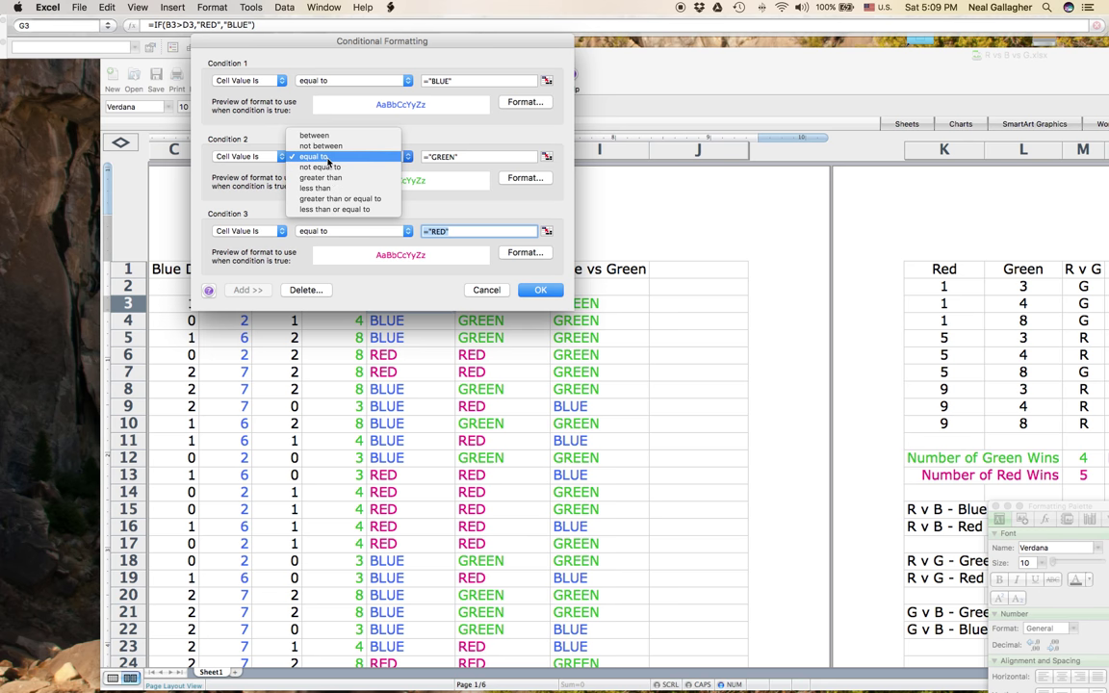
{"action": "left_click", "coordinate": [328, 157]}
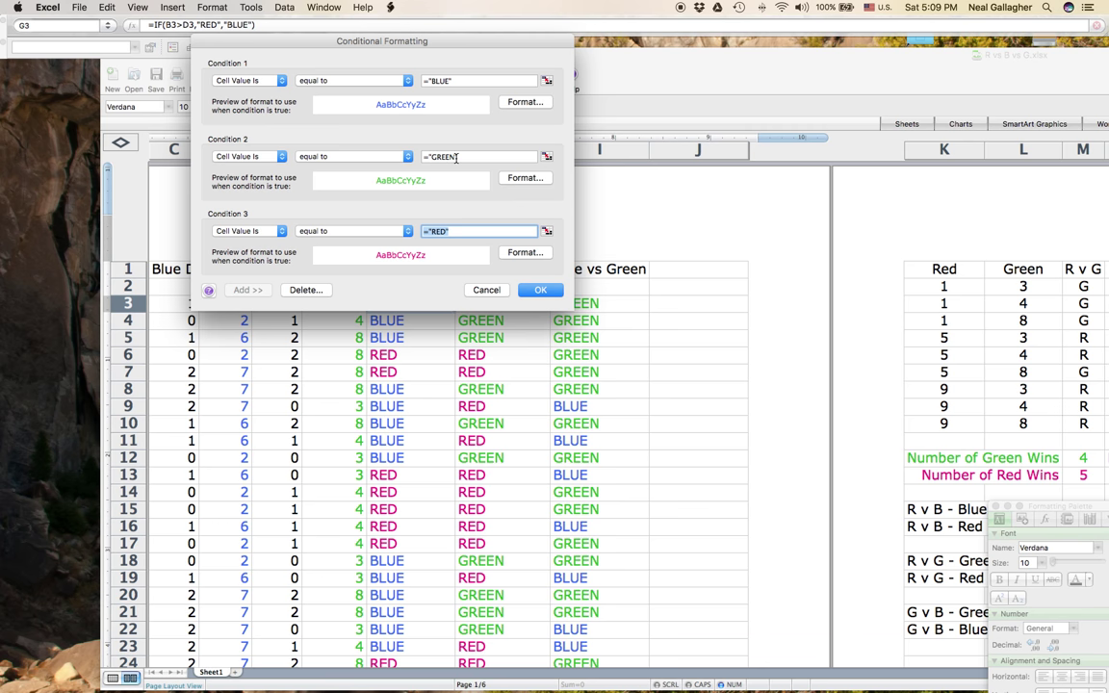
{"action": "left_click", "coordinate": [524, 179]}
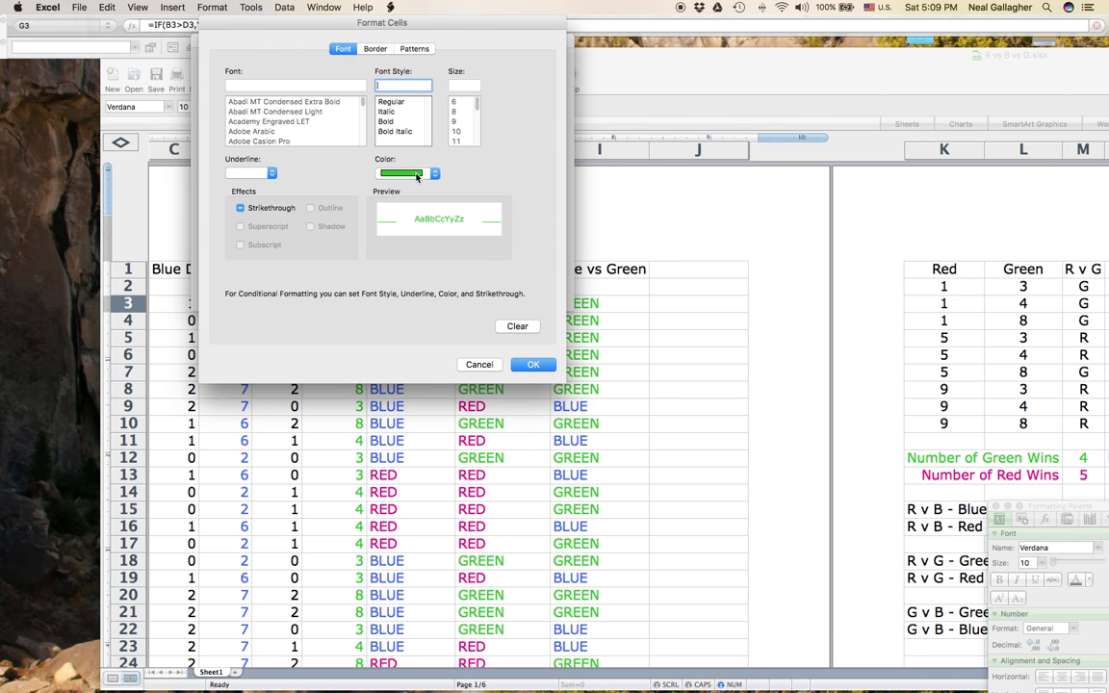
{"action": "left_click", "coordinate": [536, 365]}
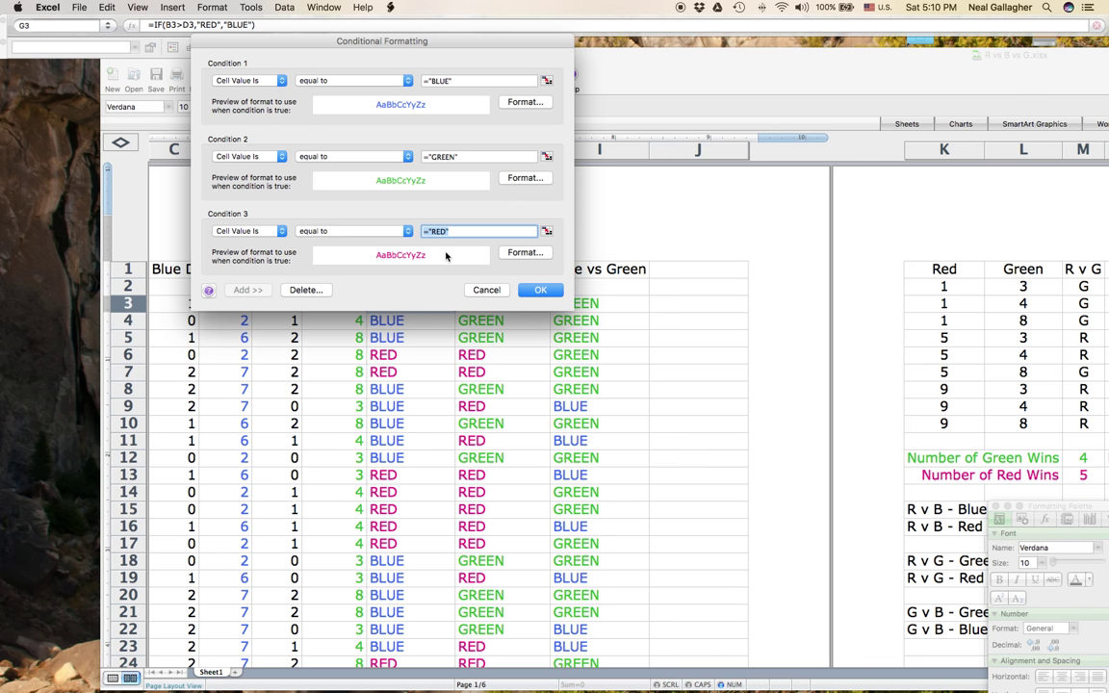
{"action": "left_click", "coordinate": [541, 293]}
{"action": "left_click", "coordinate": [539, 291]}
{"action": "left_click", "coordinate": [539, 291]}
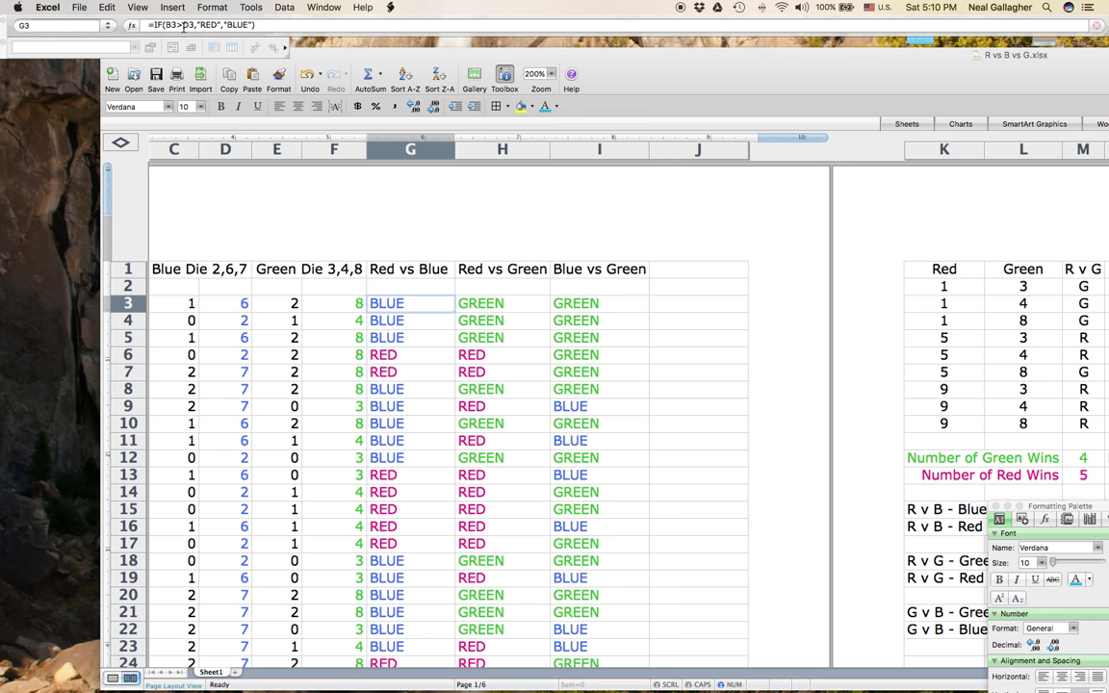
- Scroll back to row 1 and inspect the Blue vs Green formula in I3
{"action": "left_click_drag", "start_coordinate": [654, 78], "coordinate": [553, 84]}
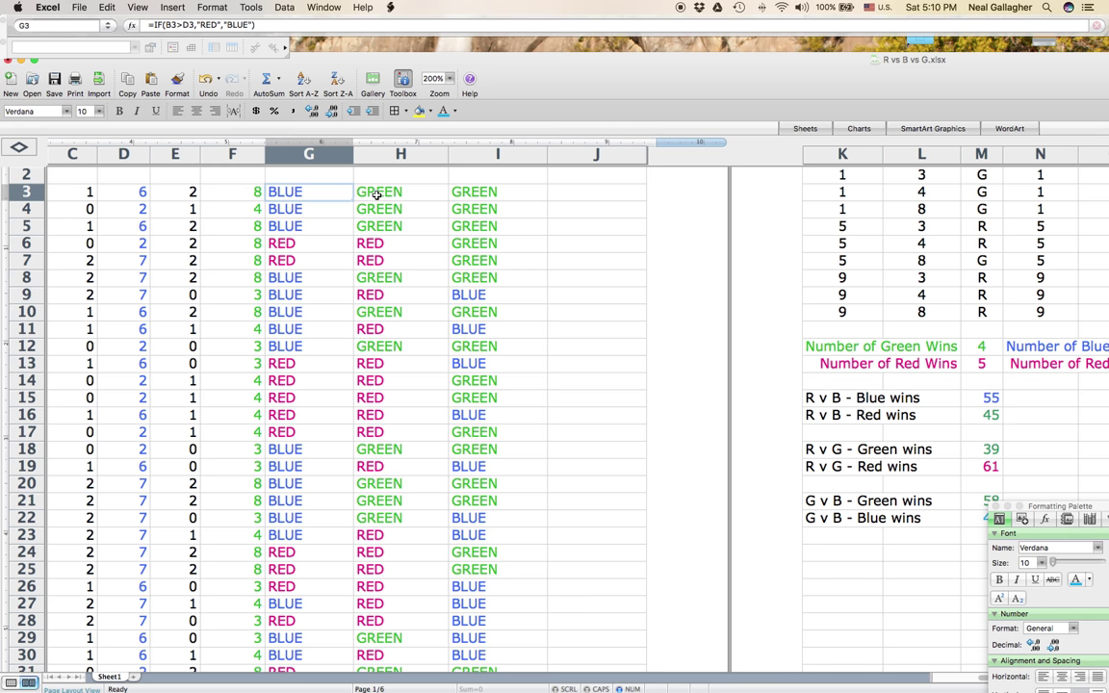
{"action": "scroll", "coordinate": [348, 185], "scroll_direction": "up", "scroll_amount": 3}
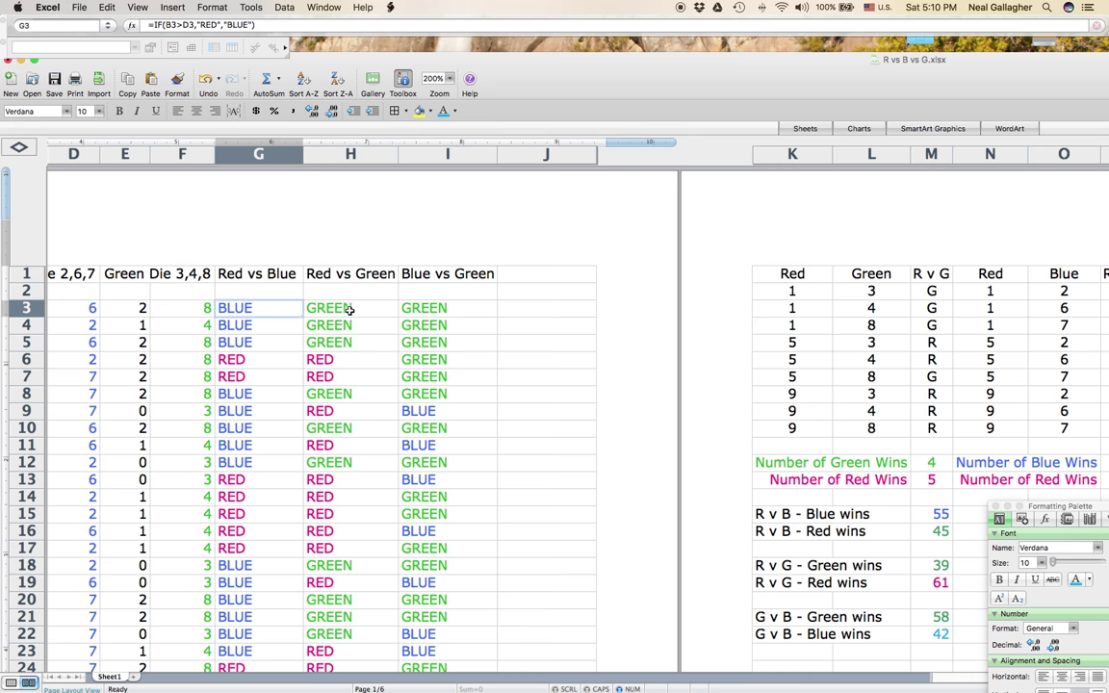
{"action": "left_click_drag", "start_coordinate": [516, 69], "coordinate": [639, 64]}
{"action": "scroll", "coordinate": [562, 292], "scroll_direction": "left", "scroll_amount": 5}
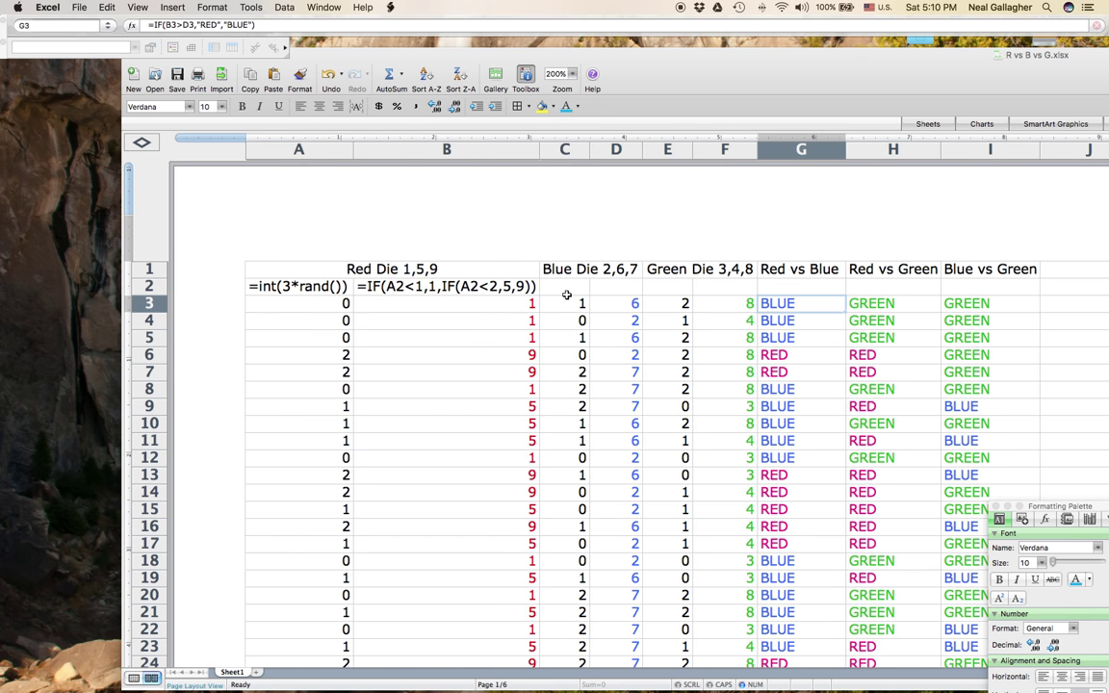
{"action": "scroll", "coordinate": [563, 292], "scroll_direction": "right", "scroll_amount": 4}
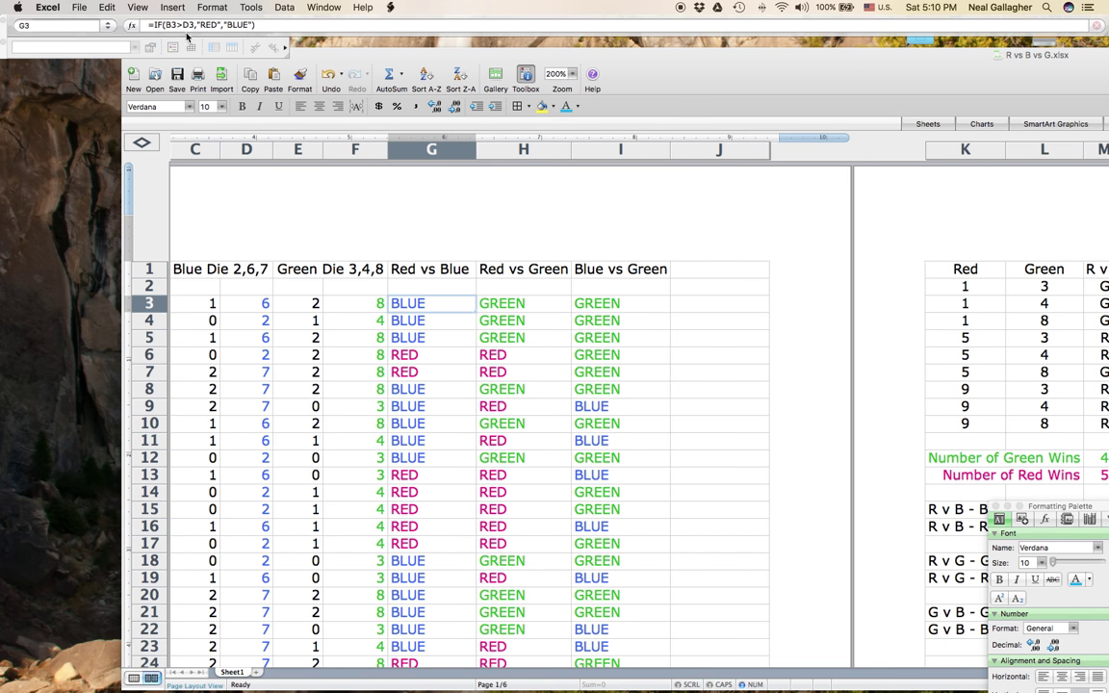
{"action": "left_click", "coordinate": [591, 304]}
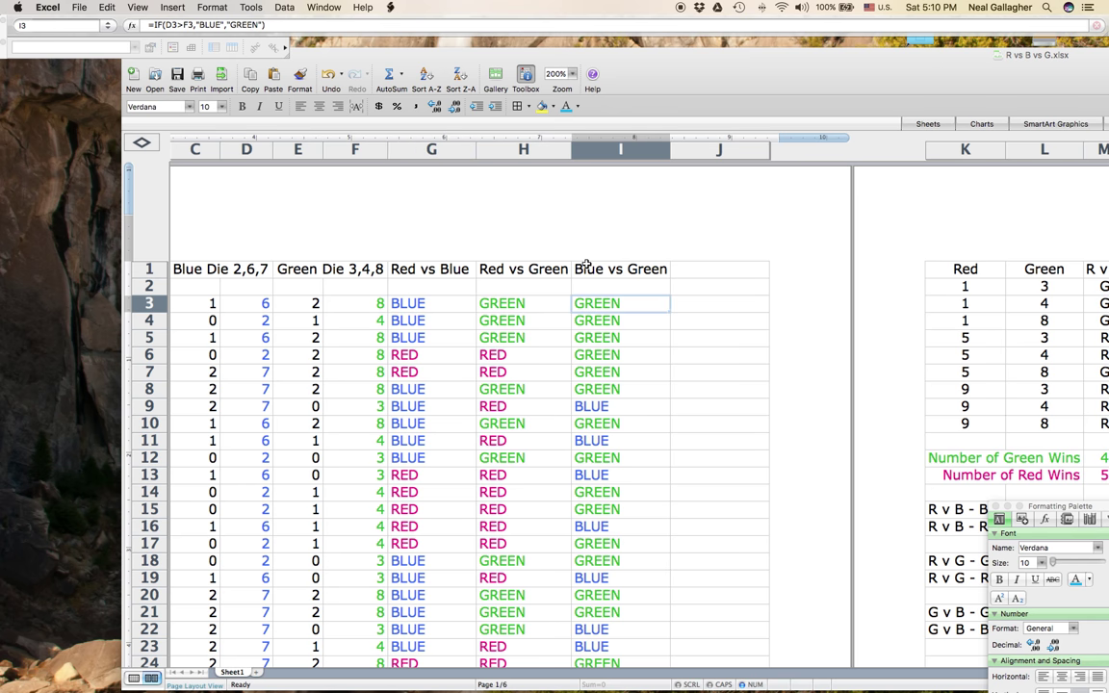
- Check the G3 and I3 winner formulas, then select winner cells G3 through I3
{"action": "scroll", "coordinate": [591, 270], "scroll_direction": "left", "scroll_amount": 5}
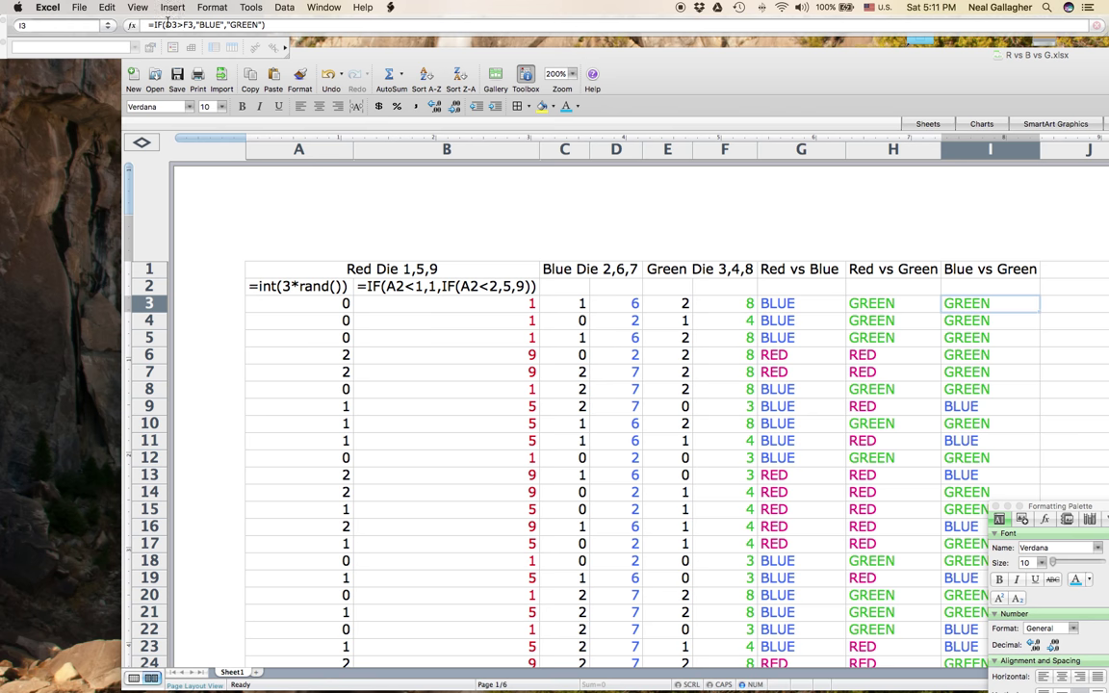
{"action": "left_click_drag", "start_coordinate": [620, 60], "coordinate": [528, 43]}
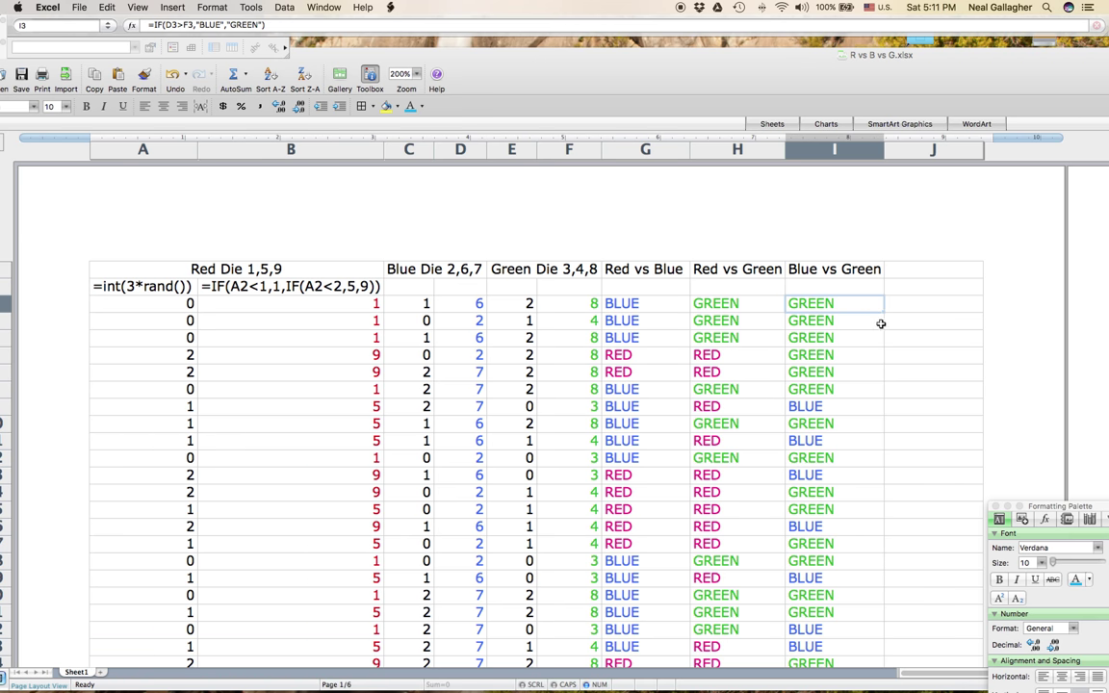
{"action": "left_click", "coordinate": [654, 304]}
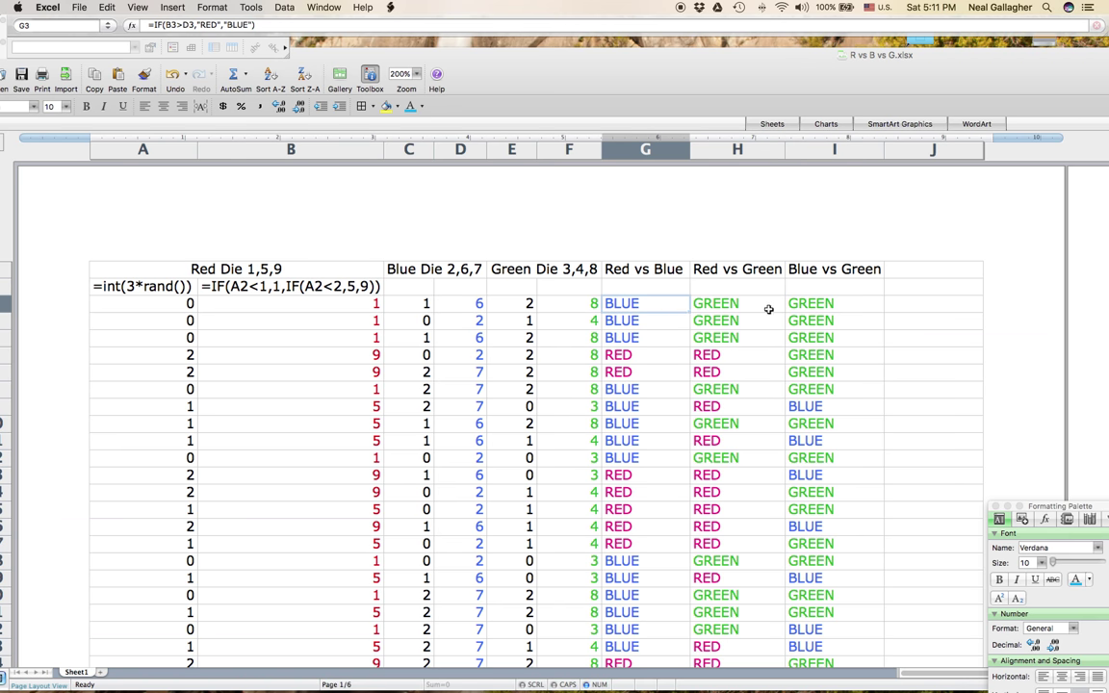
{"action": "left_click", "coordinate": [854, 308]}
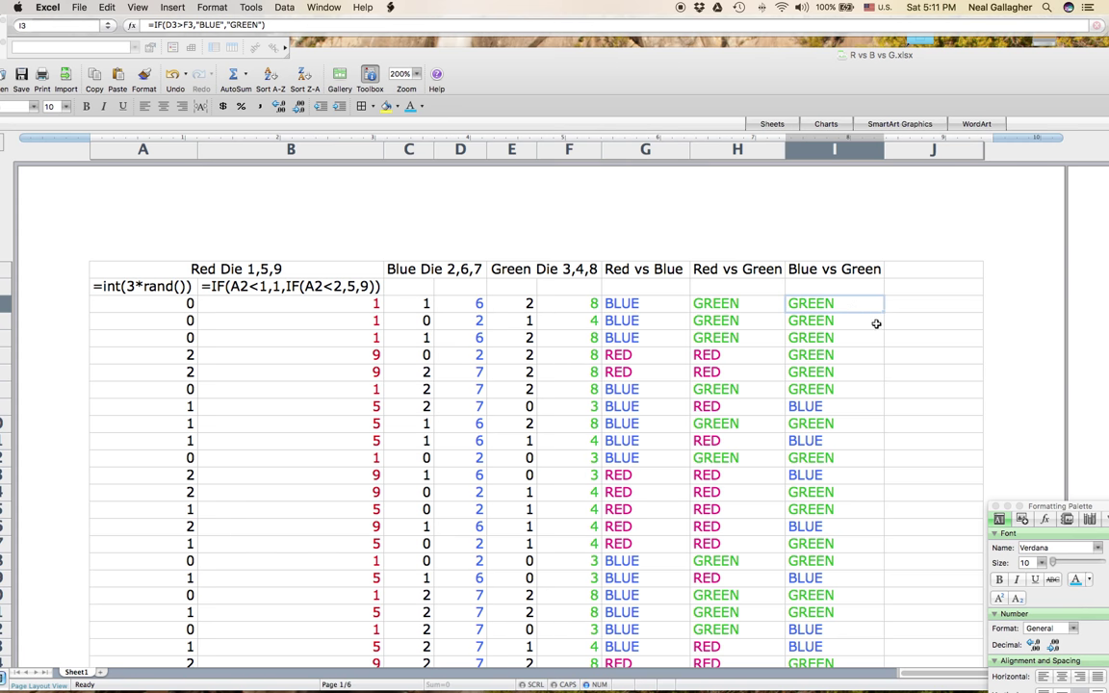
{"action": "left_click", "coordinate": [653, 307], "text": "shift"}
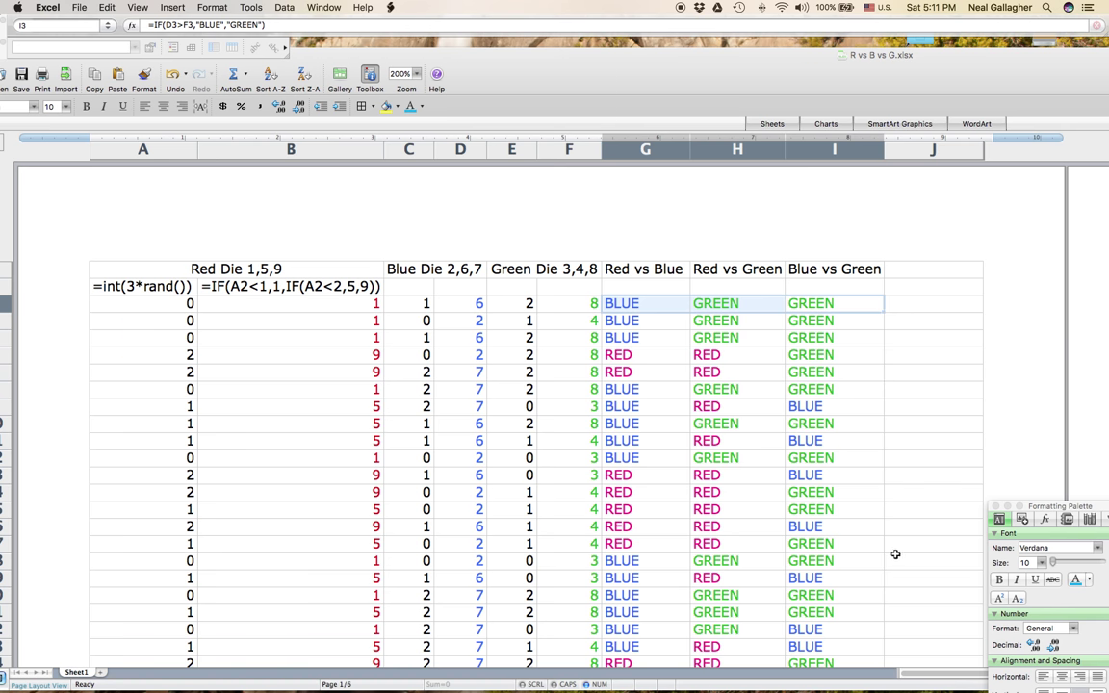
{"action": "scroll", "coordinate": [893, 551], "scroll_direction": "down", "scroll_amount": 5}
{"action": "scroll", "coordinate": [893, 551], "scroll_direction": "down", "scroll_amount": 10}
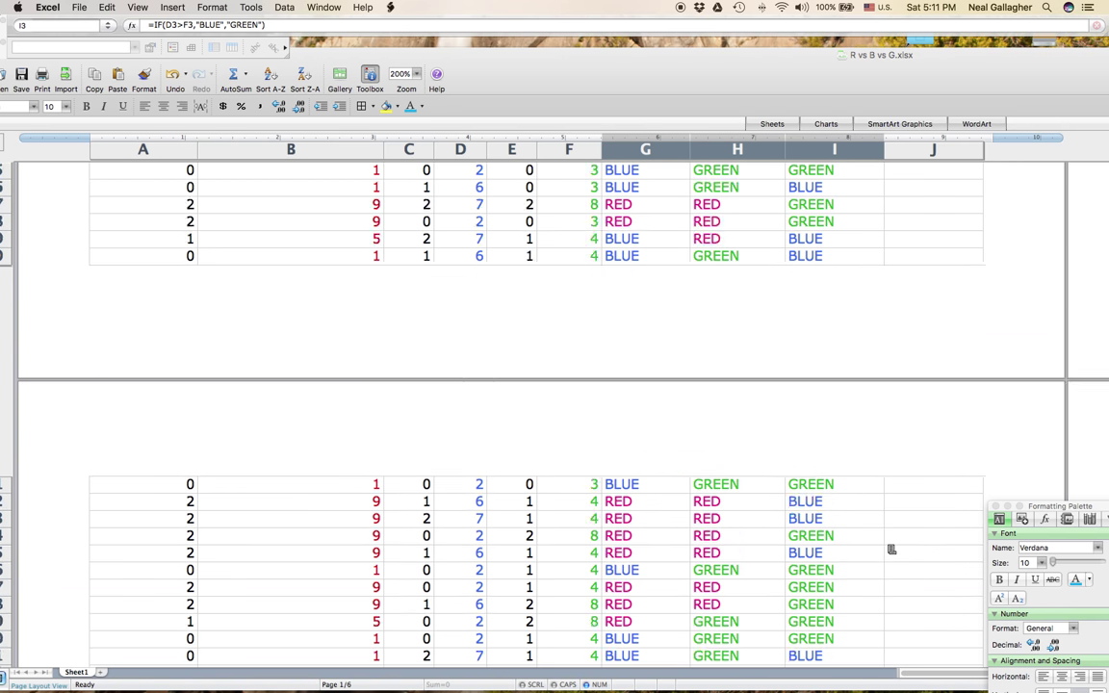
{"action": "scroll", "coordinate": [889, 548], "scroll_direction": "up", "scroll_amount": 15}
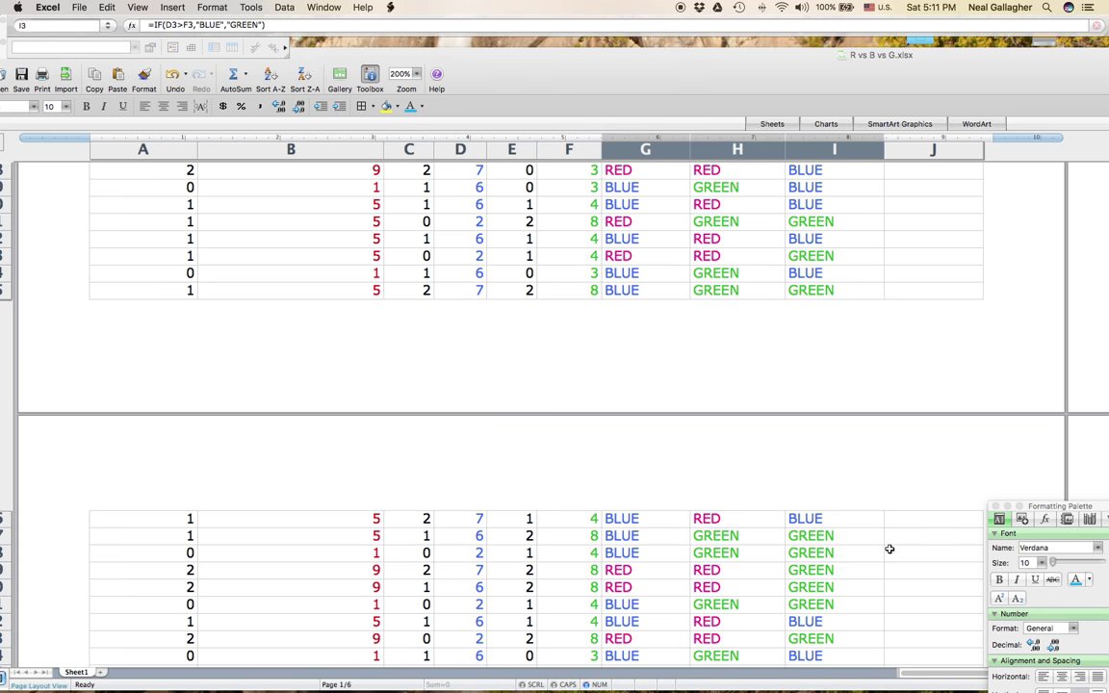
{"action": "scroll", "coordinate": [890, 552], "scroll_direction": "right", "scroll_amount": 3}
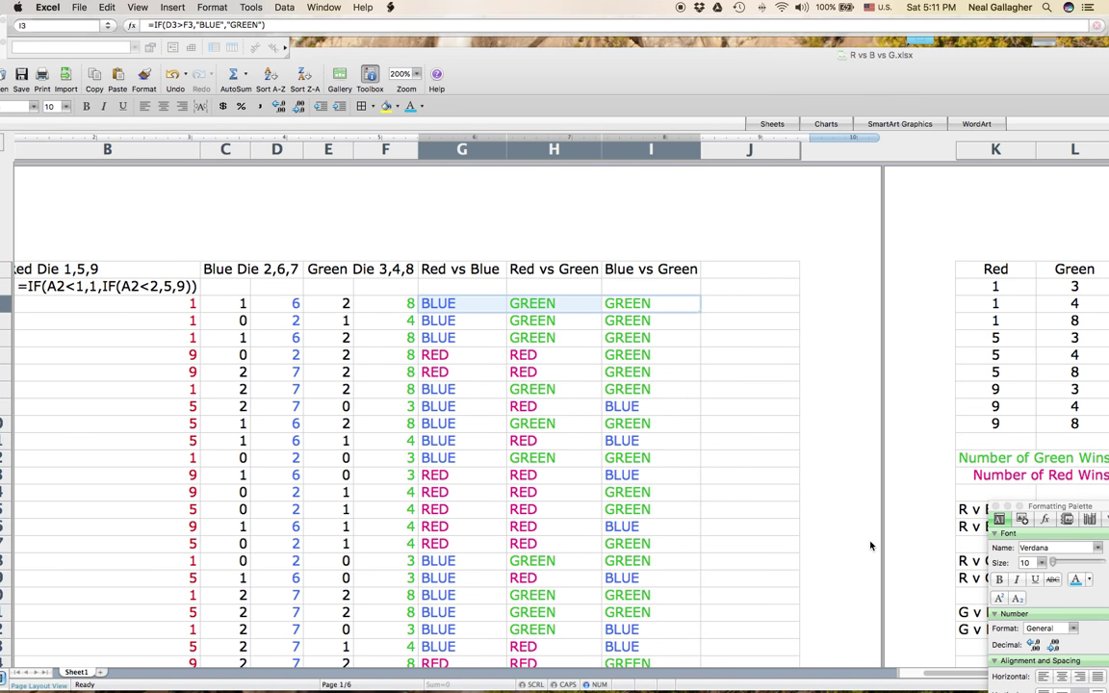
{"action": "scroll", "coordinate": [870, 542], "scroll_direction": "left", "scroll_amount": 3}
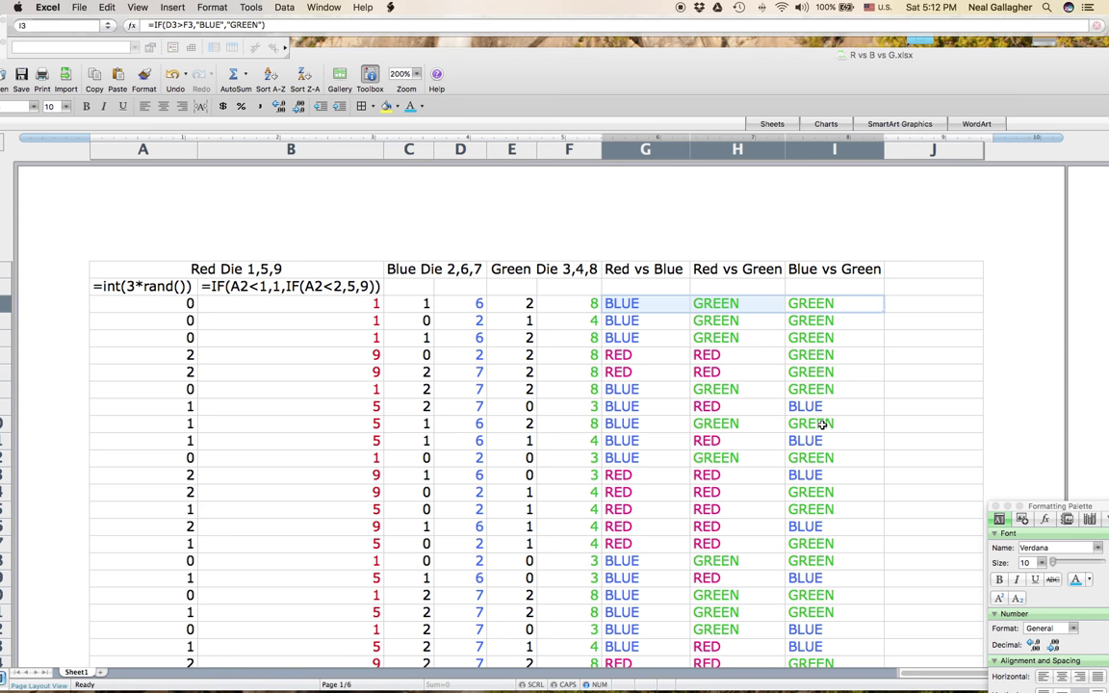
{"action": "left_click_drag", "start_coordinate": [1014, 55], "coordinate": [437, 4]}
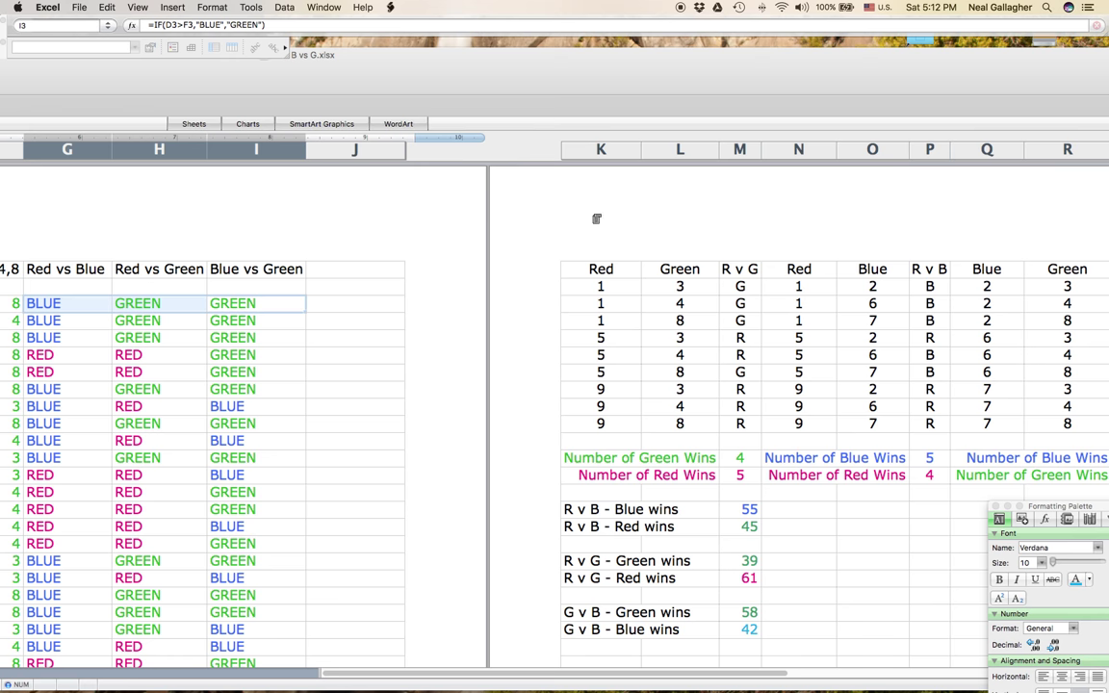
{"action": "left_click_drag", "start_coordinate": [912, 81], "coordinate": [798, 82]}
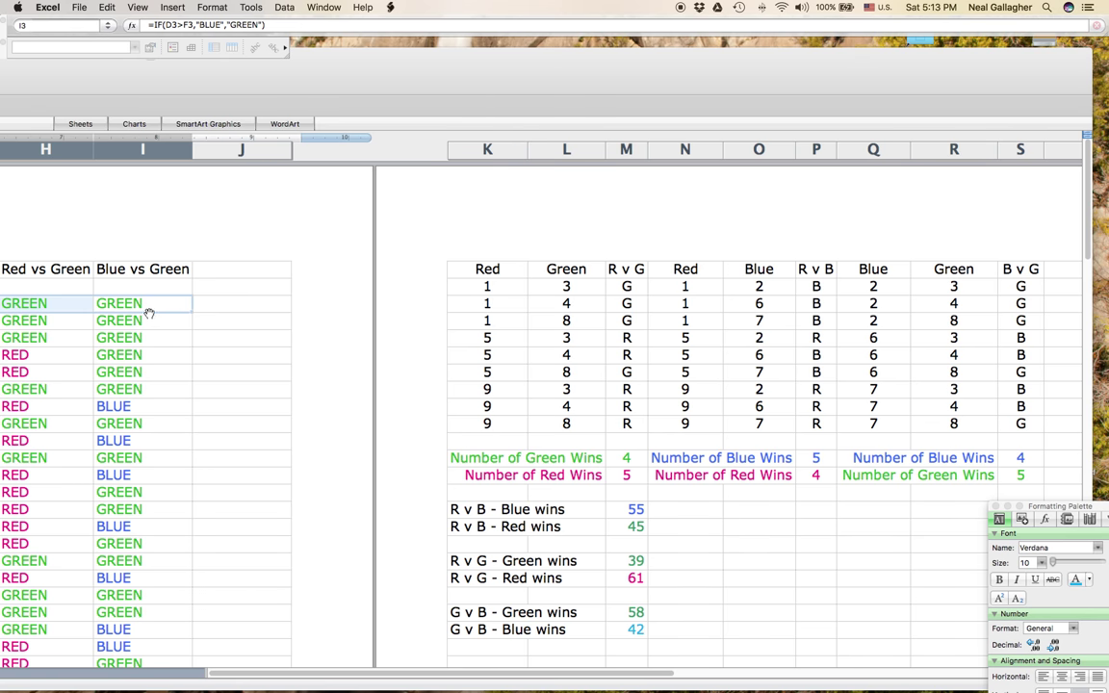
{"action": "left_click_drag", "start_coordinate": [338, 56], "coordinate": [676, 70]}
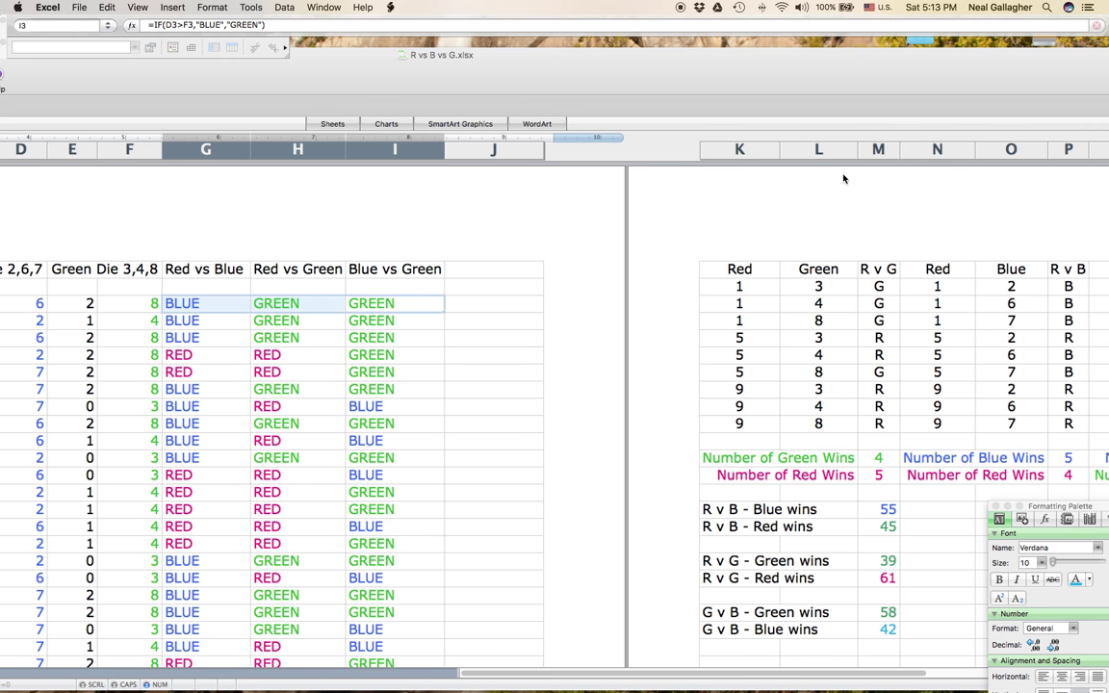
{"action": "left_click_drag", "start_coordinate": [968, 71], "coordinate": [736, 70]}
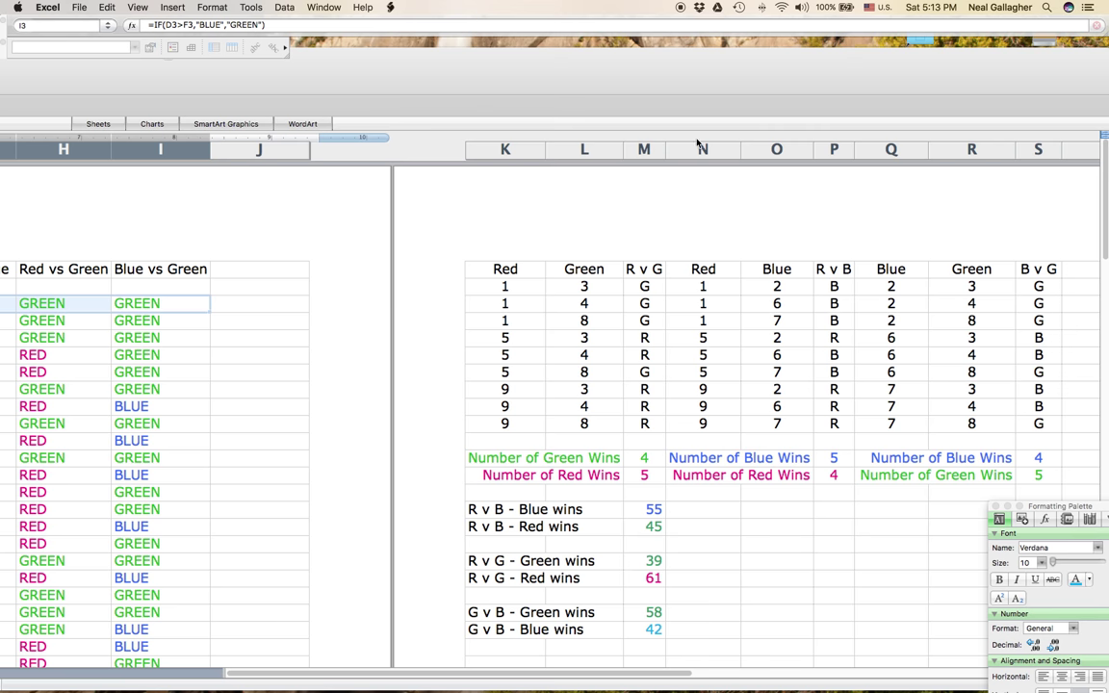
{"action": "left_click_drag", "start_coordinate": [656, 84], "coordinate": [899, 60]}
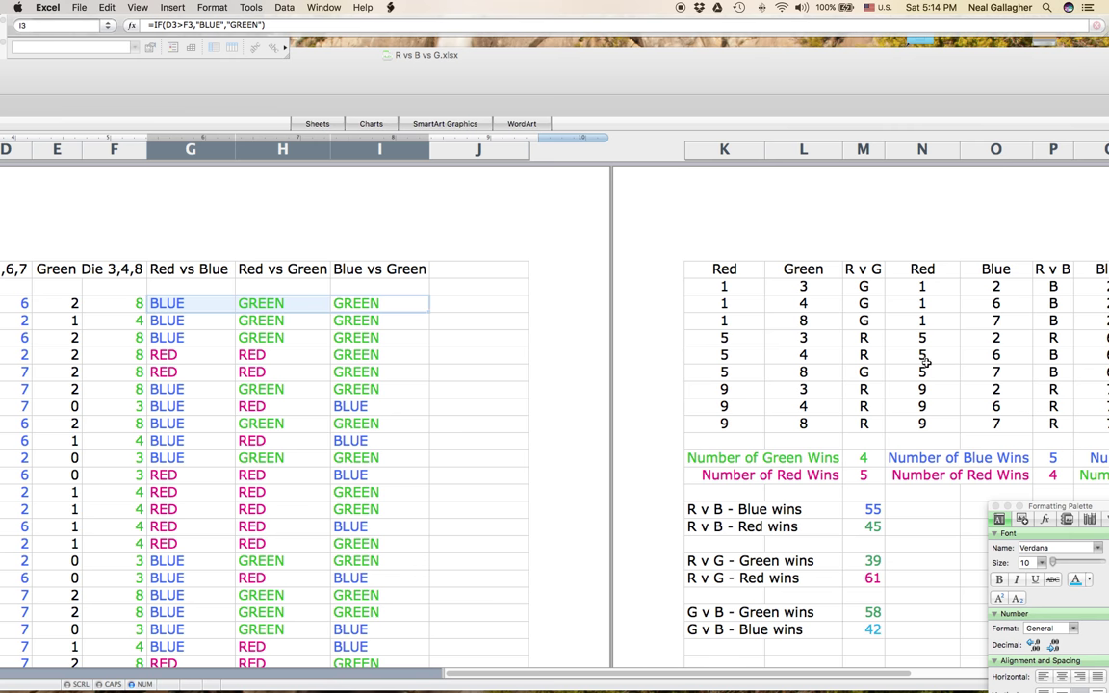
{"action": "left_click_drag", "start_coordinate": [450, 164], "coordinate": [667, 164]}
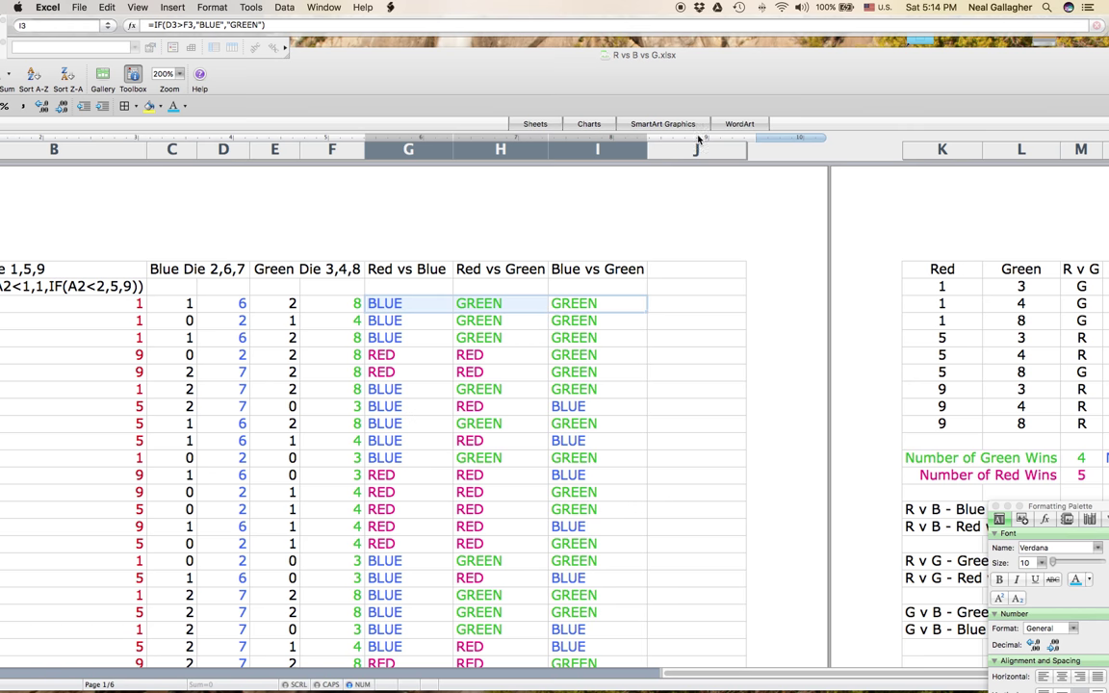
{"action": "double_click", "coordinate": [699, 82]}
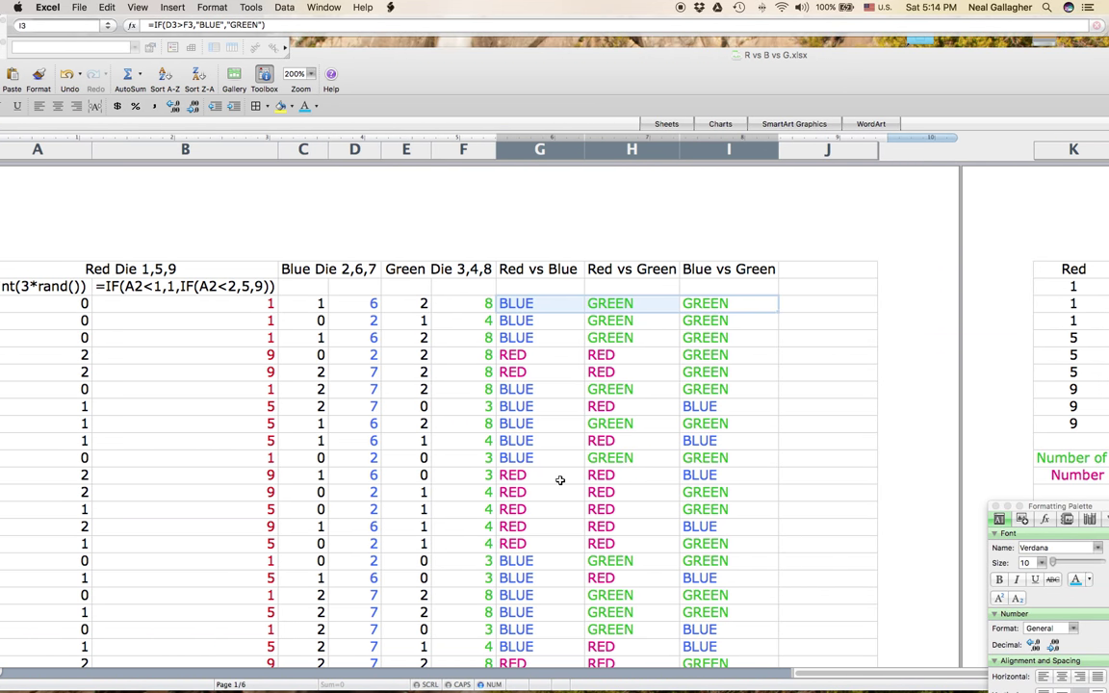
{"action": "scroll", "coordinate": [563, 476], "scroll_direction": "down", "scroll_amount": 4}
{"action": "scroll", "coordinate": [564, 476], "scroll_direction": "down", "scroll_amount": 10}
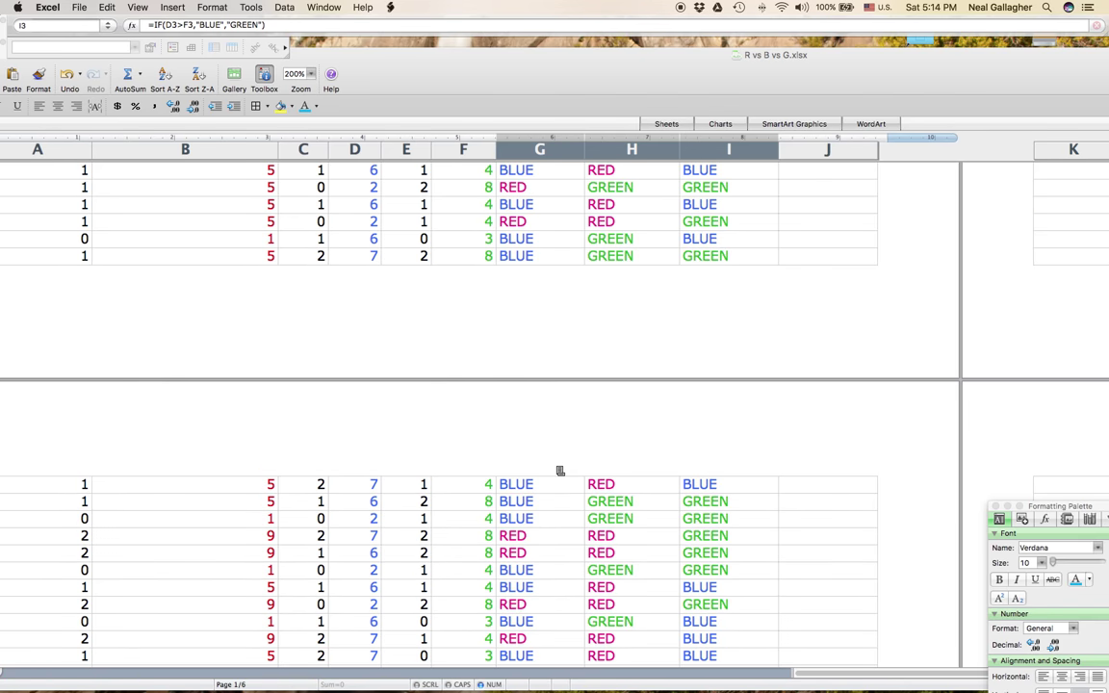
{"action": "scroll", "coordinate": [557, 470], "scroll_direction": "down", "scroll_amount": 10}
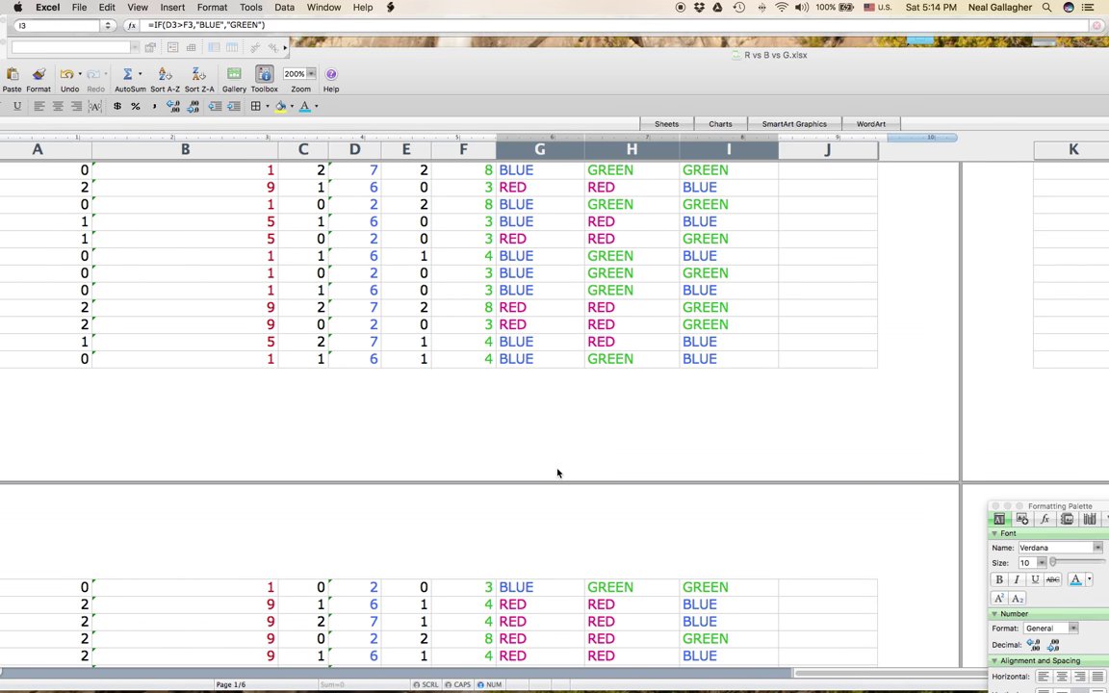
{"action": "scroll", "coordinate": [558, 468], "scroll_direction": "down", "scroll_amount": 5}
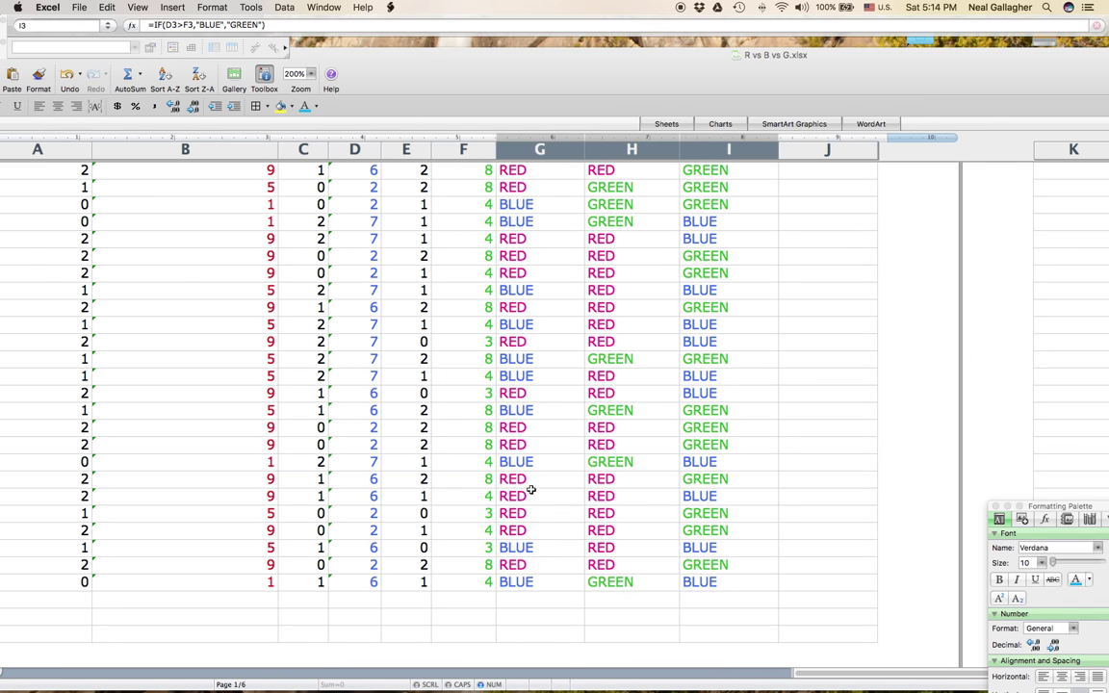
{"action": "left_click_drag", "start_coordinate": [464, 59], "coordinate": [680, 59]}
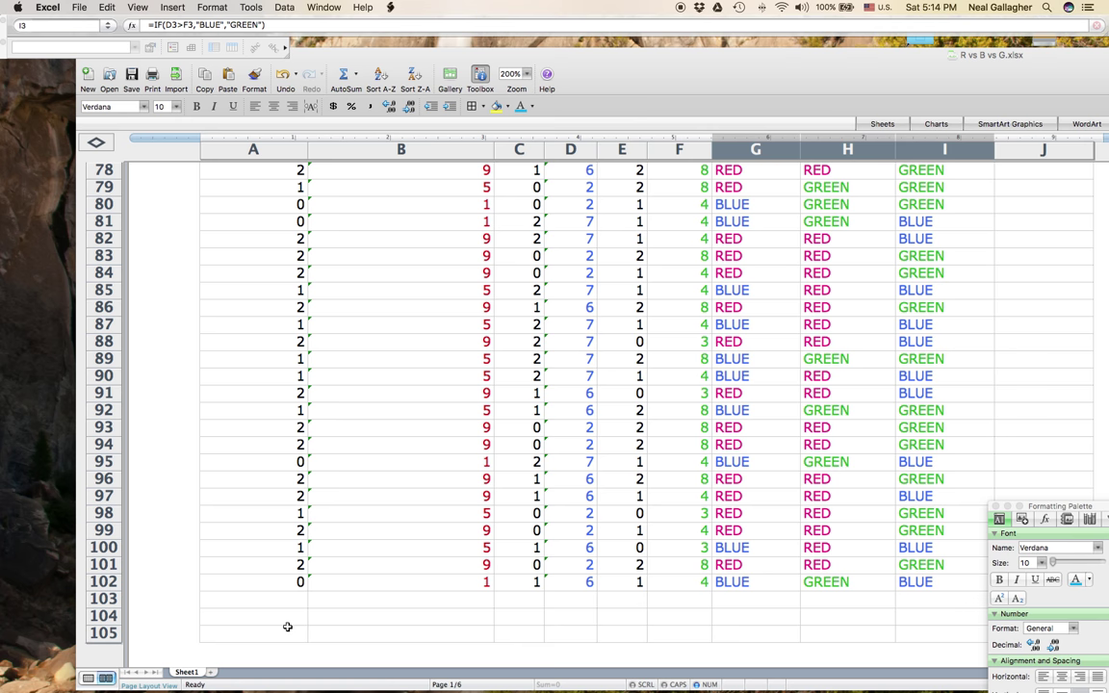
{"action": "left_click_drag", "start_coordinate": [802, 59], "coordinate": [223, 60]}
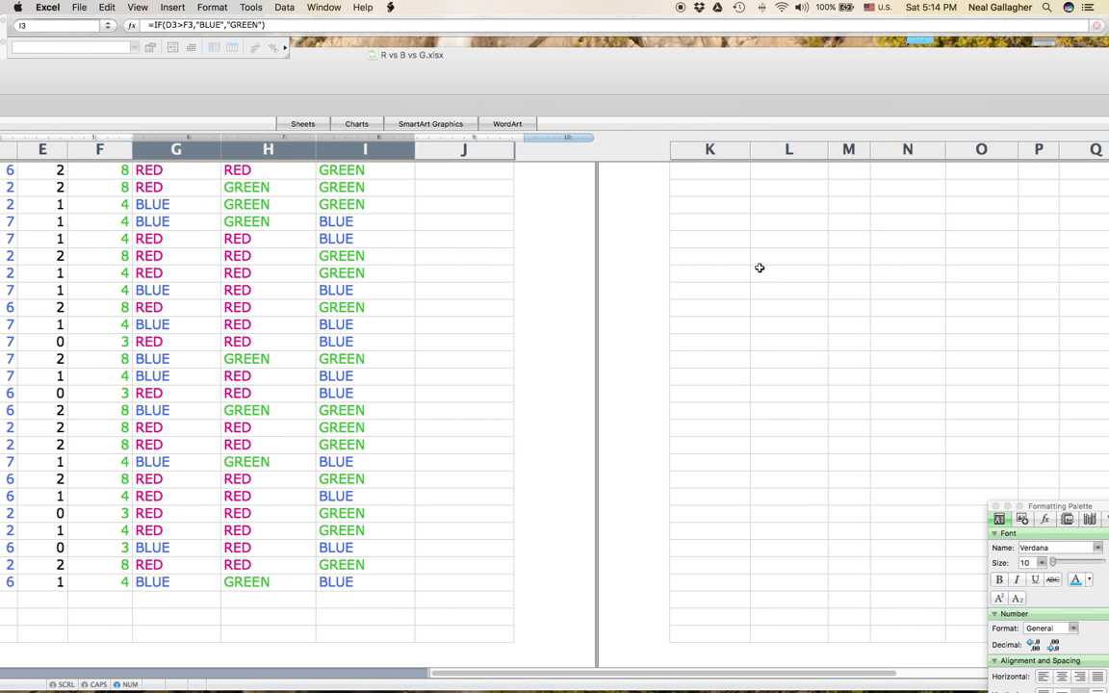
{"action": "scroll", "coordinate": [760, 267], "scroll_direction": "right", "scroll_amount": 5}
{"action": "scroll", "coordinate": [753, 272], "scroll_direction": "up", "scroll_amount": 10}
{"action": "scroll", "coordinate": [754, 270], "scroll_direction": "down", "scroll_amount": 5}
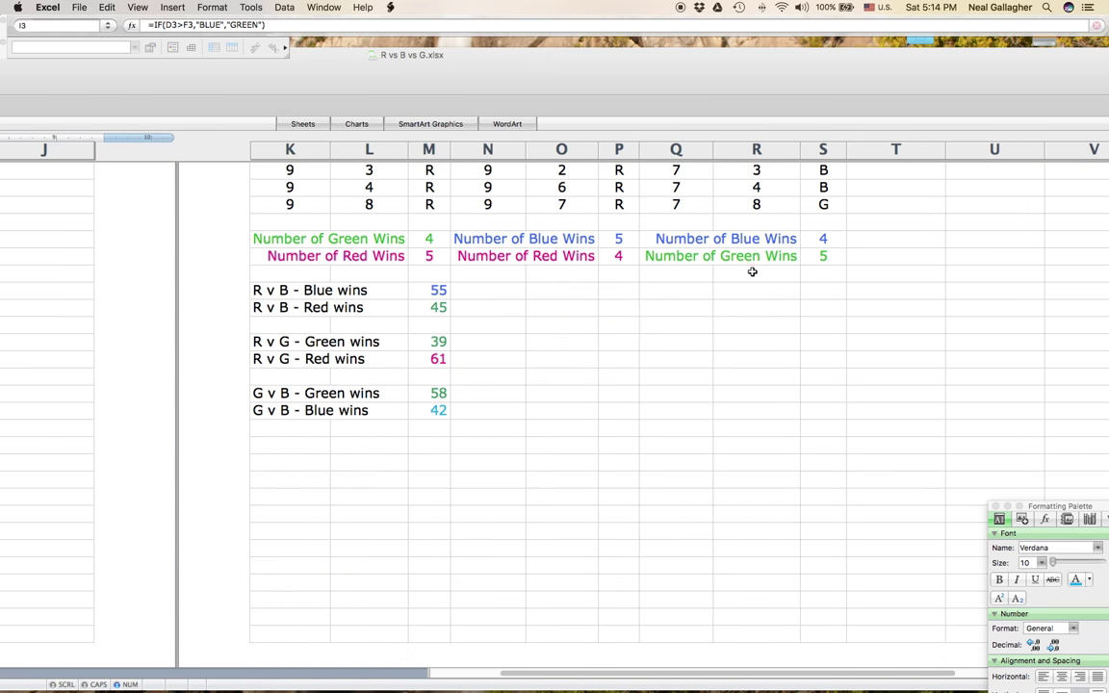
{"action": "scroll", "coordinate": [712, 280], "scroll_direction": "right", "scroll_amount": 1}
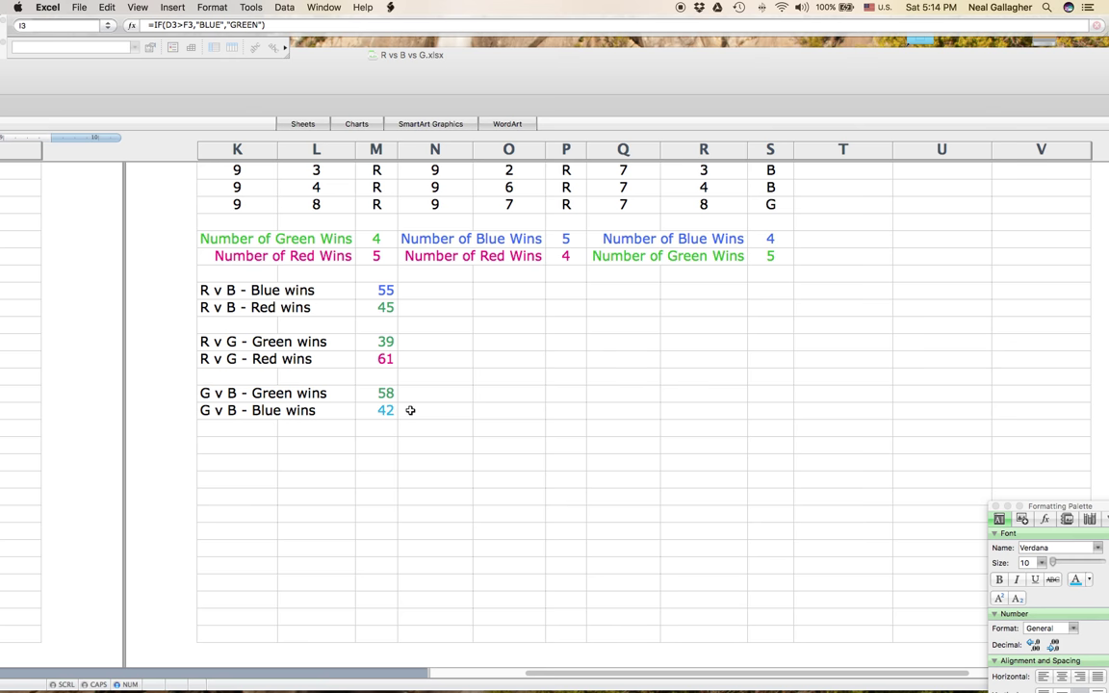
{"action": "left_click_drag", "start_coordinate": [539, 67], "coordinate": [857, 67]}
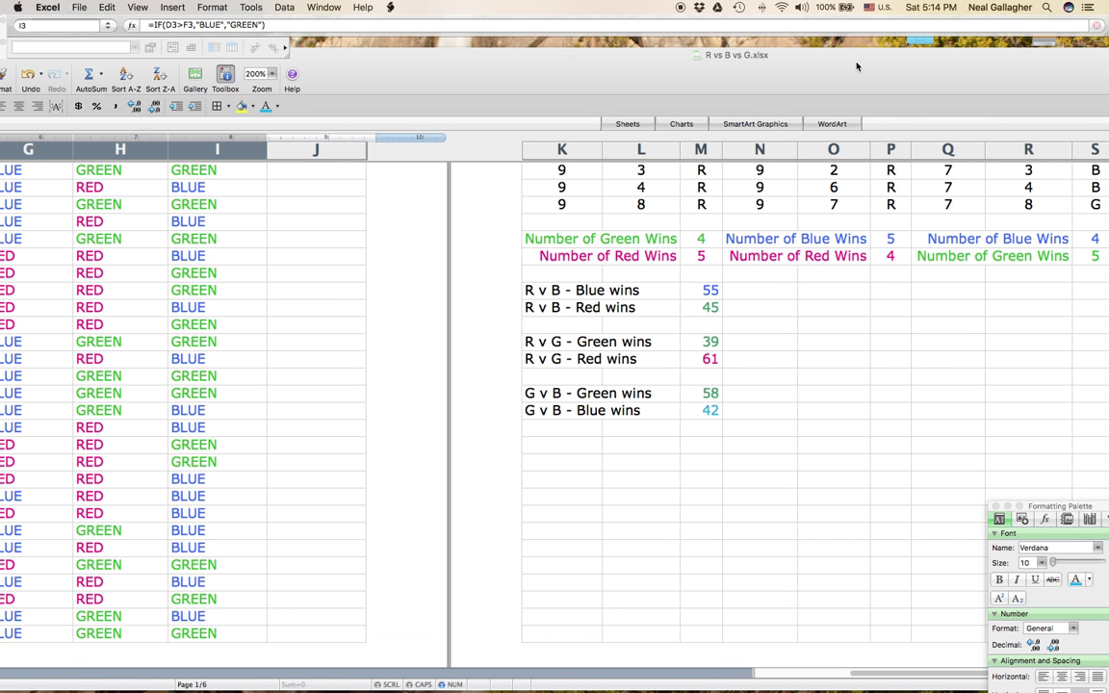
{"action": "scroll", "coordinate": [198, 371], "scroll_direction": "left", "scroll_amount": 3}
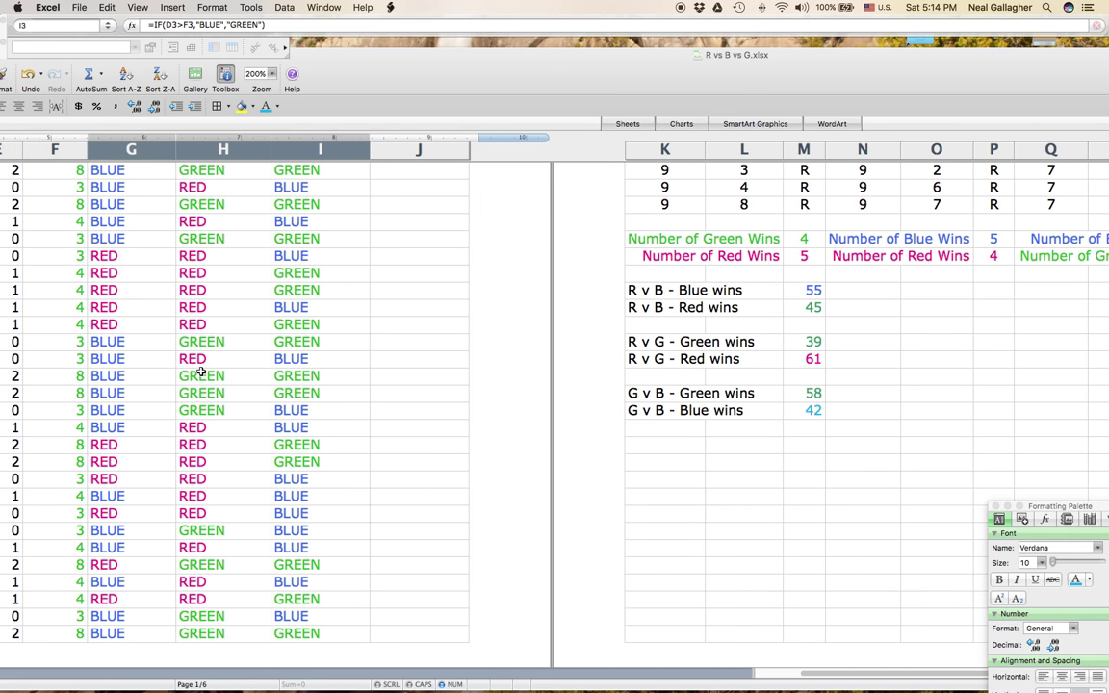
{"action": "scroll", "coordinate": [200, 372], "scroll_direction": "left", "scroll_amount": 5}
{"action": "scroll", "coordinate": [200, 371], "scroll_direction": "down", "scroll_amount": 10}
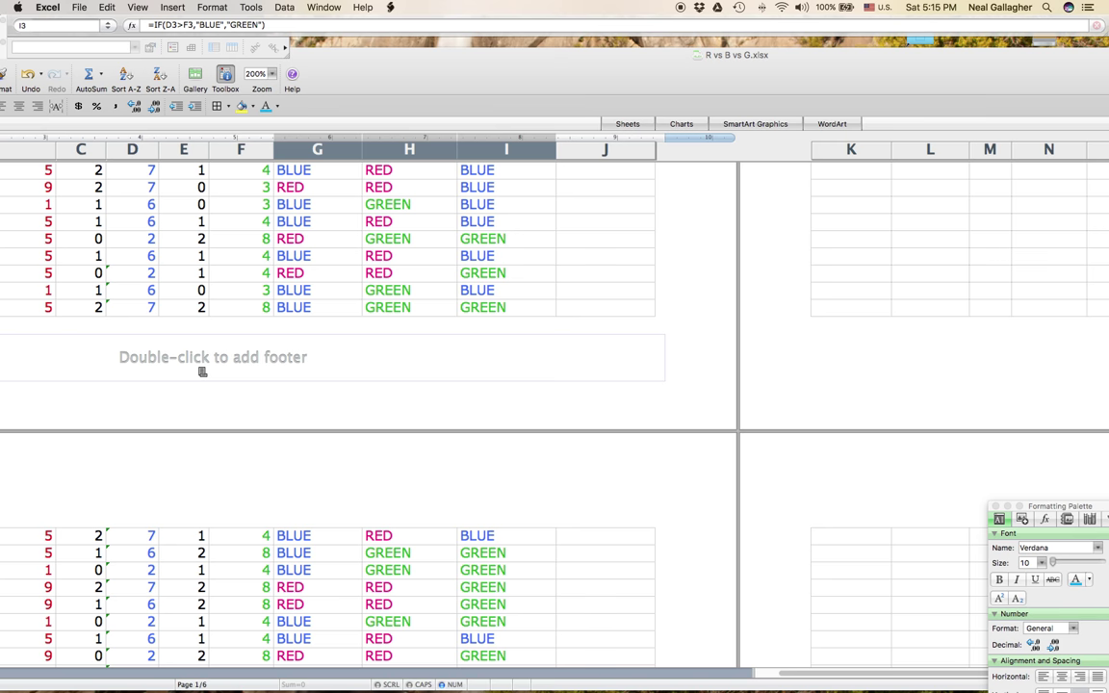
{"action": "scroll", "coordinate": [203, 373], "scroll_direction": "left", "scroll_amount": 3}
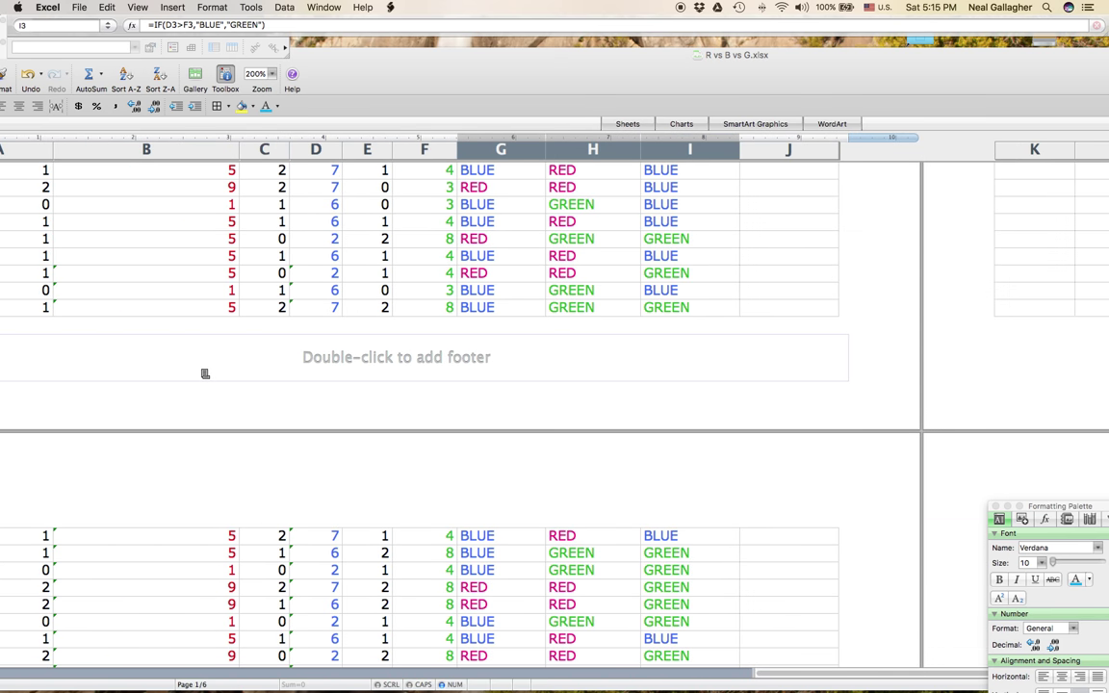
{"action": "scroll", "coordinate": [204, 373], "scroll_direction": "up", "scroll_amount": 10}
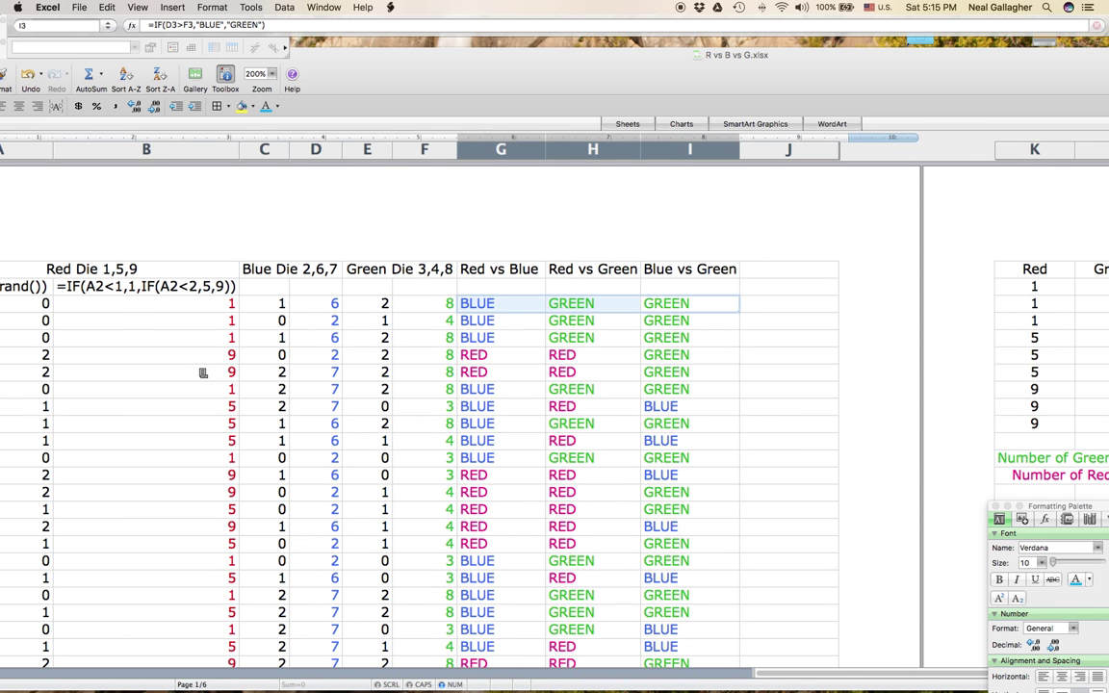
{"action": "scroll", "coordinate": [528, 234], "scroll_direction": "right", "scroll_amount": 6}
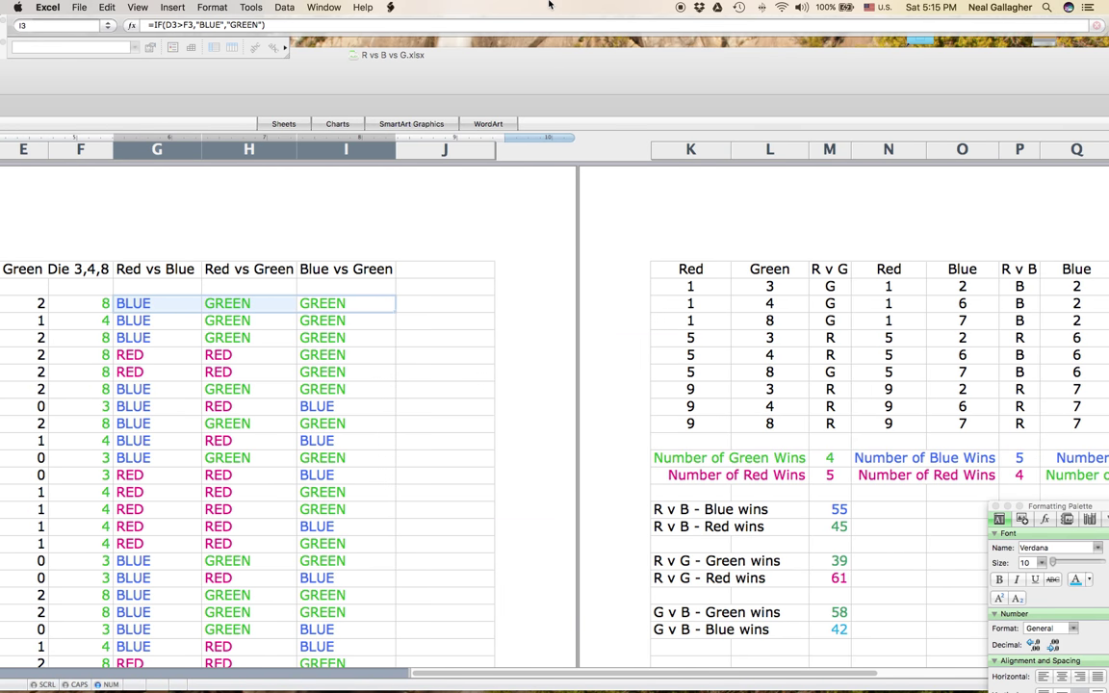